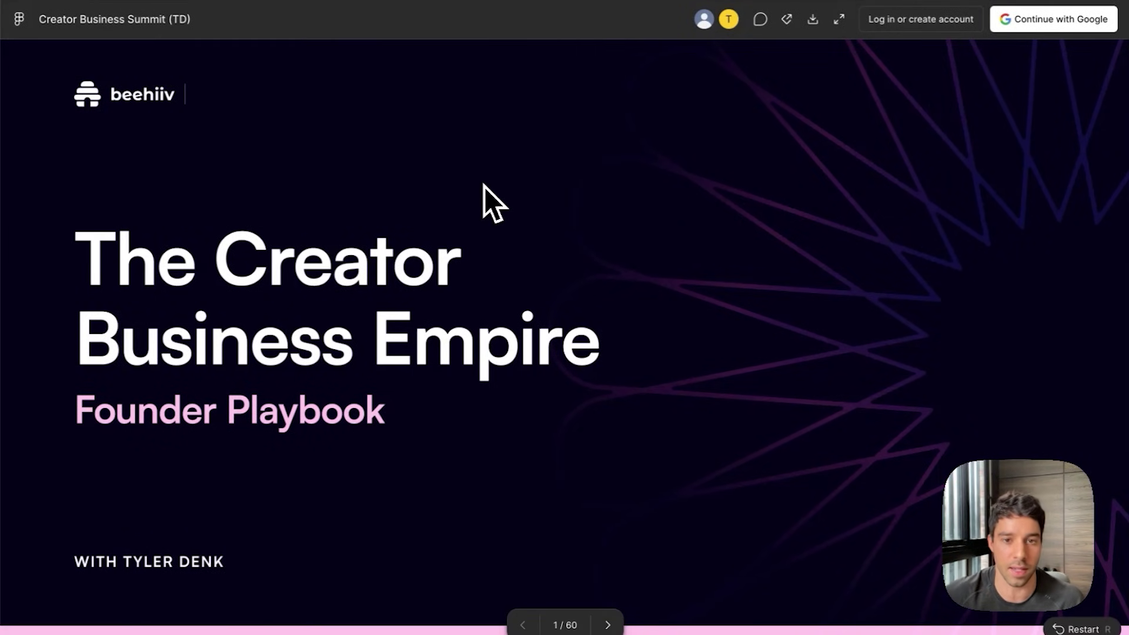
Step: Advance the Figma Creator Business Summit deck past slide 42 of 60
key("Right")
key("Right")
key("Right")
key("Right")
key("Right")
key("Right")
key("Right")
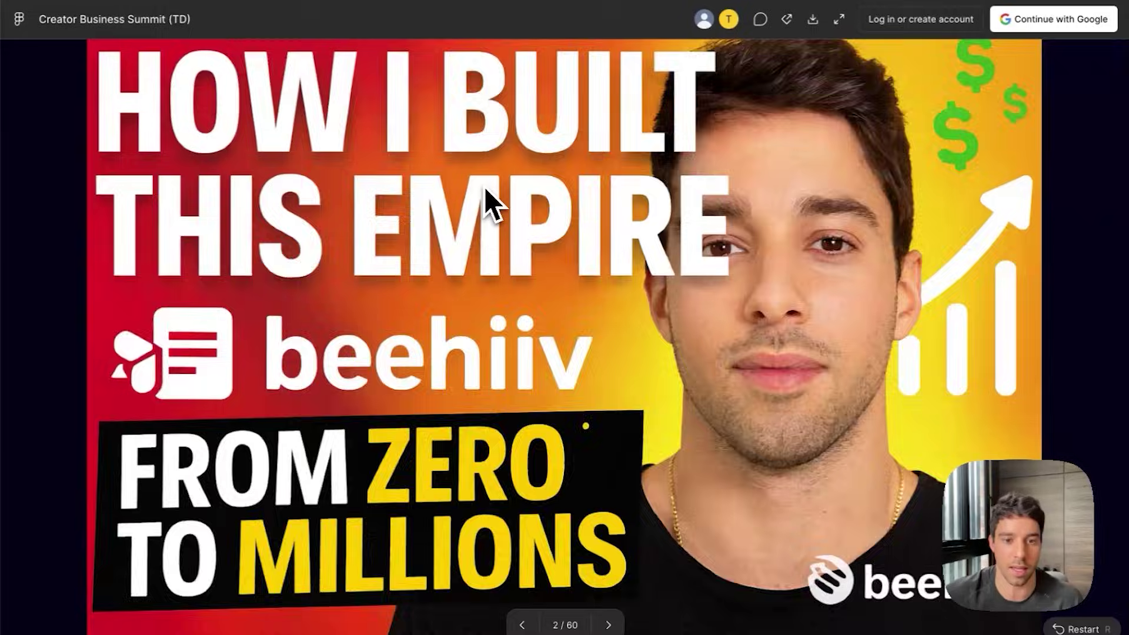
key("Right")
key("Right")
key("Right")
key("Right")
key("Right")
key("Right")
key("Right")
key("Right")
key("Right")
key("Right")
key("Right")
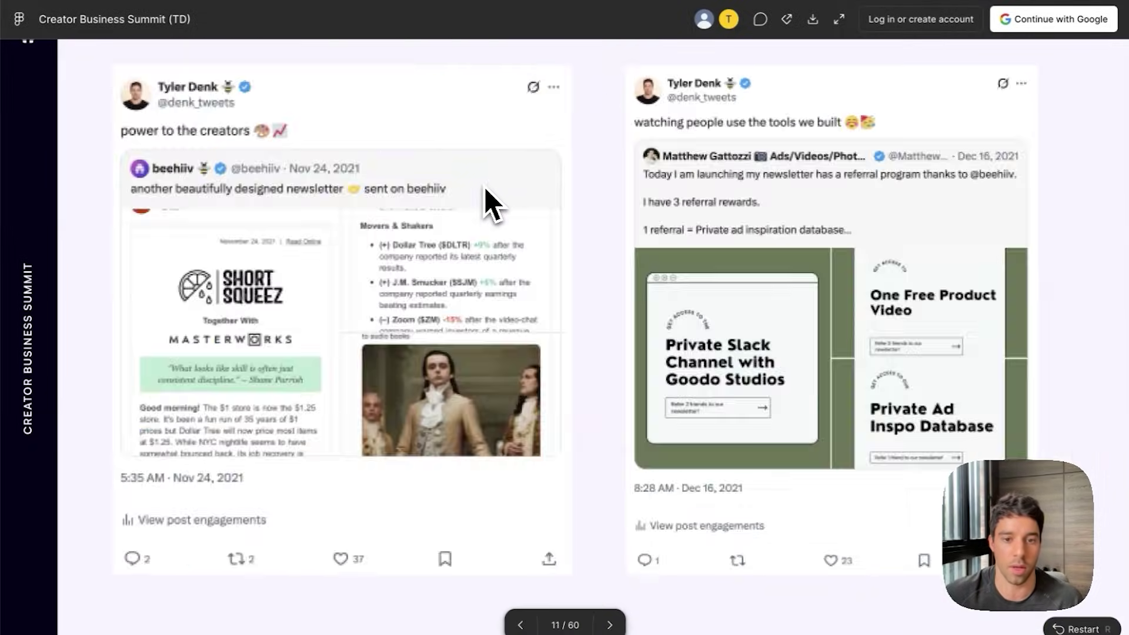
key("Right")
key("Right")
key("Right")
key("Right")
key("Right")
key("Right")
key("Right")
key("Right")
key("Right")
key("Right")
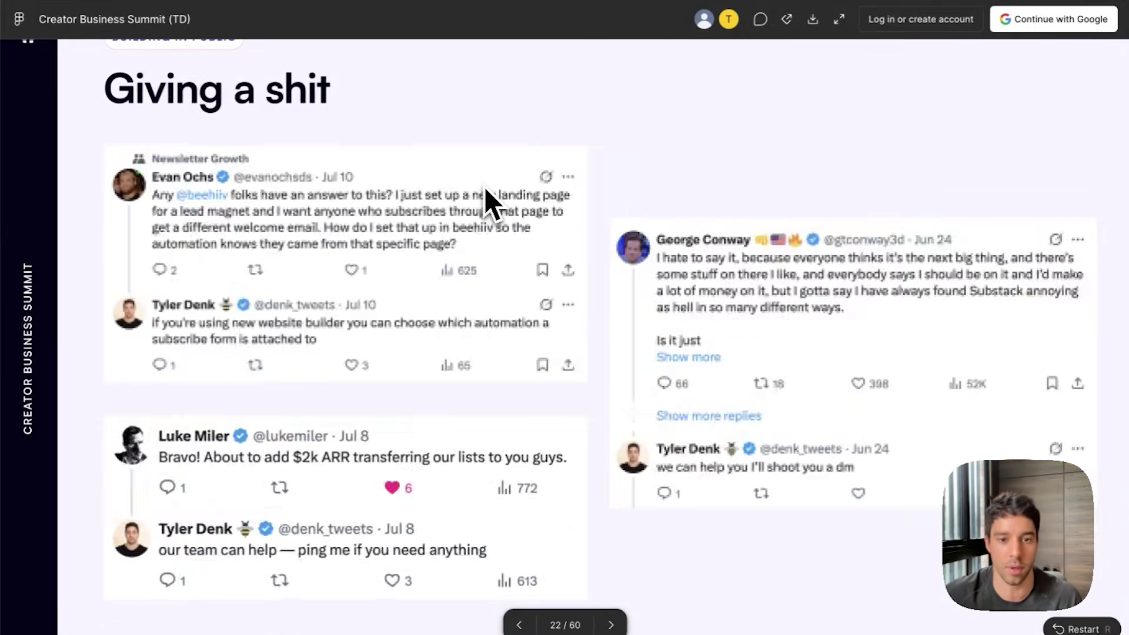
key("Right")
key("Right")
key("Right")
key("Right")
key("Right")
key("Right")
key("Right")
key("Right")
key("Right")
key("Right")
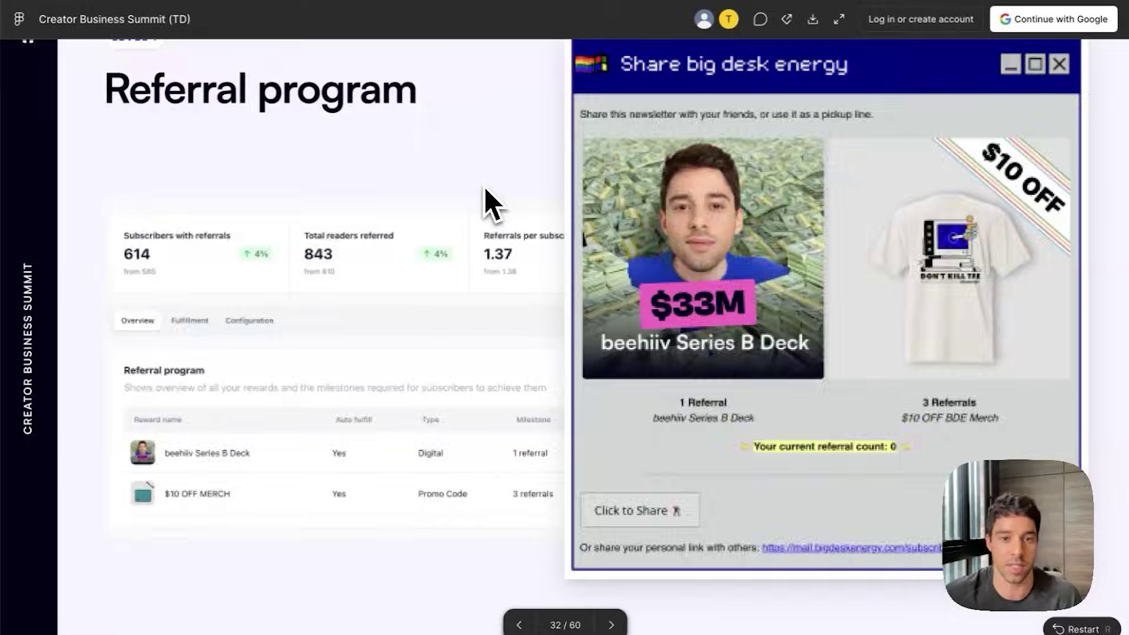
key("Right")
key("Right")
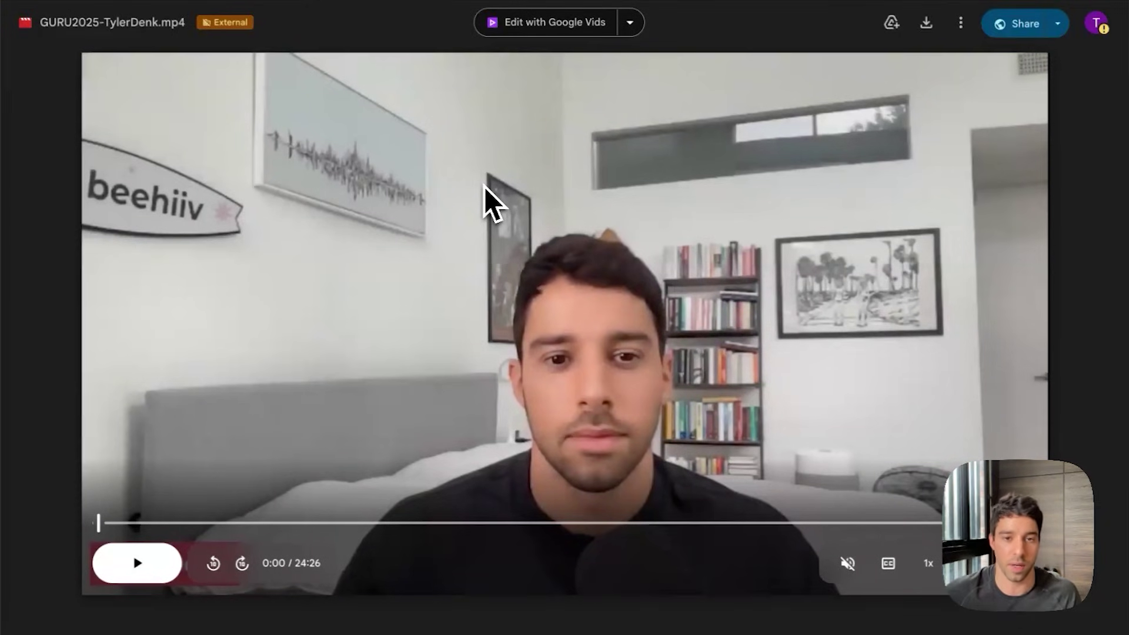
Step: Play the GURU2025-TylerDenk.mp4 summit talk recording in Google Drive
key("space")
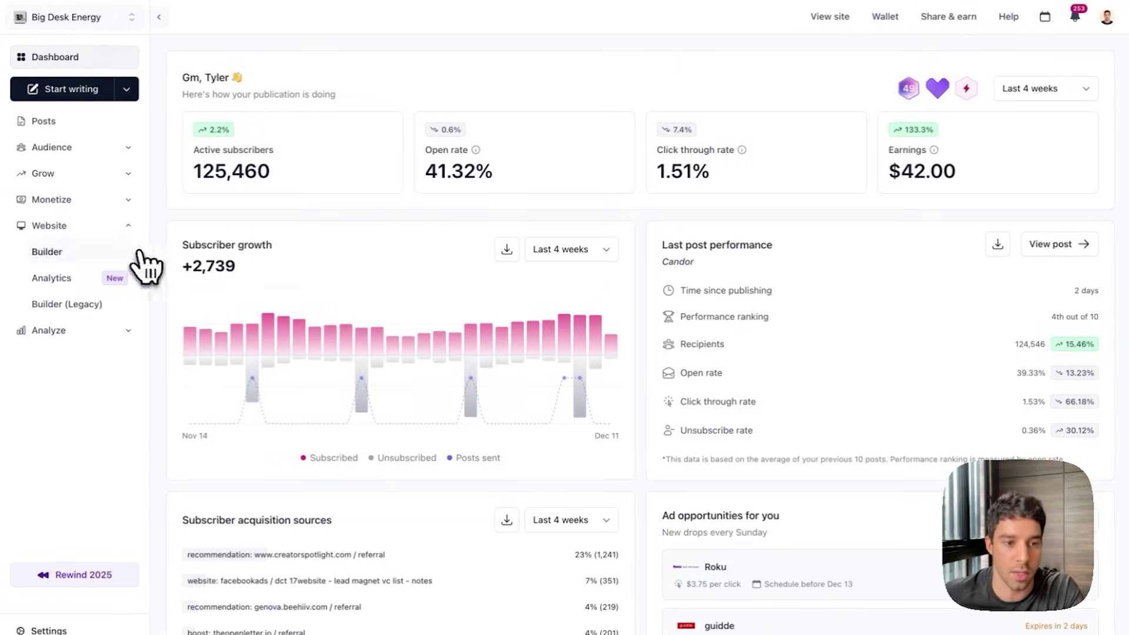
Step: Open the beehiiv website builder and look over the Home page preview
left_click(140, 251)
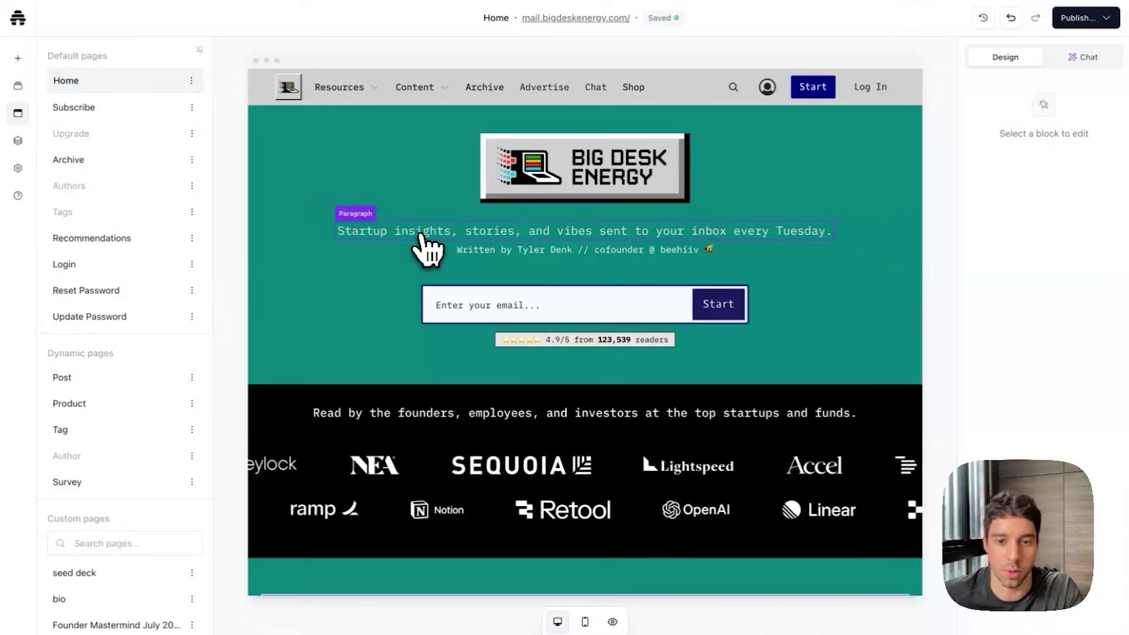
scroll(429, 247, "down", 8)
scroll(429, 250, "up", 8)
scroll(428, 250, "down", 8)
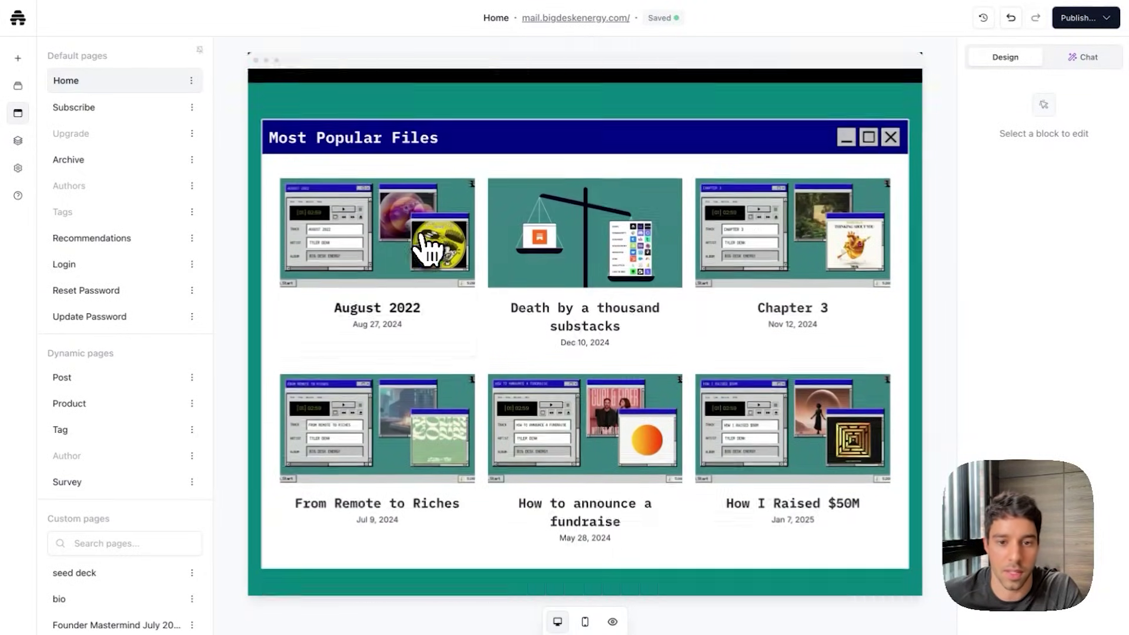
scroll(550, 402, "down", 6)
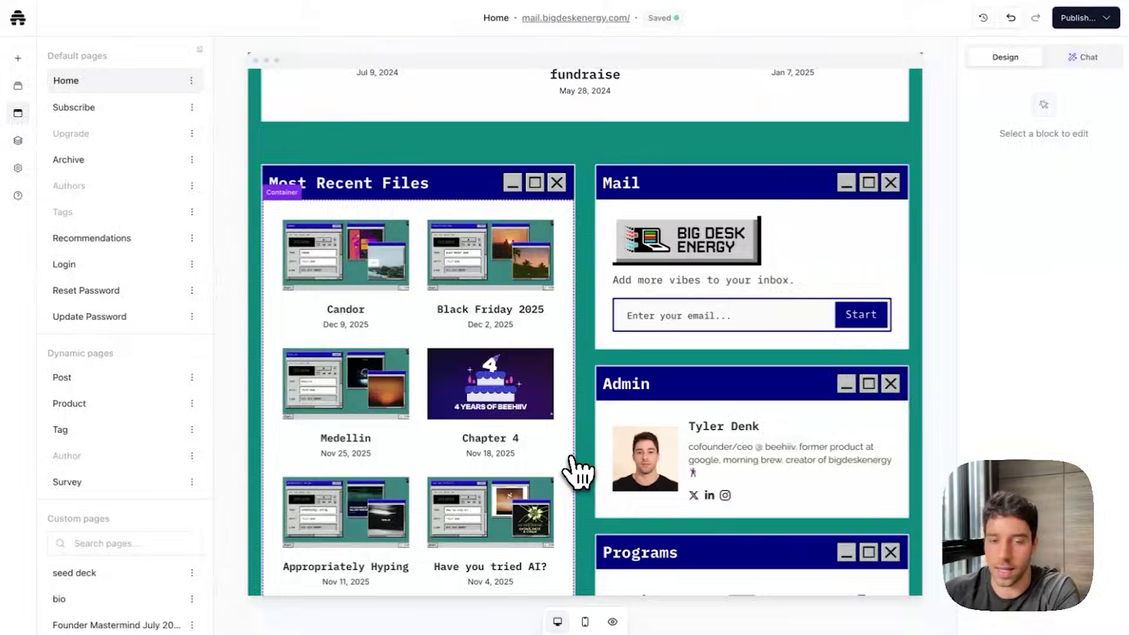
Step: Load the live site mail.bigdeskenergy.com in a new browser tab
key("super+t")
type("mail.bigdeskenergy.com")
key("Return")
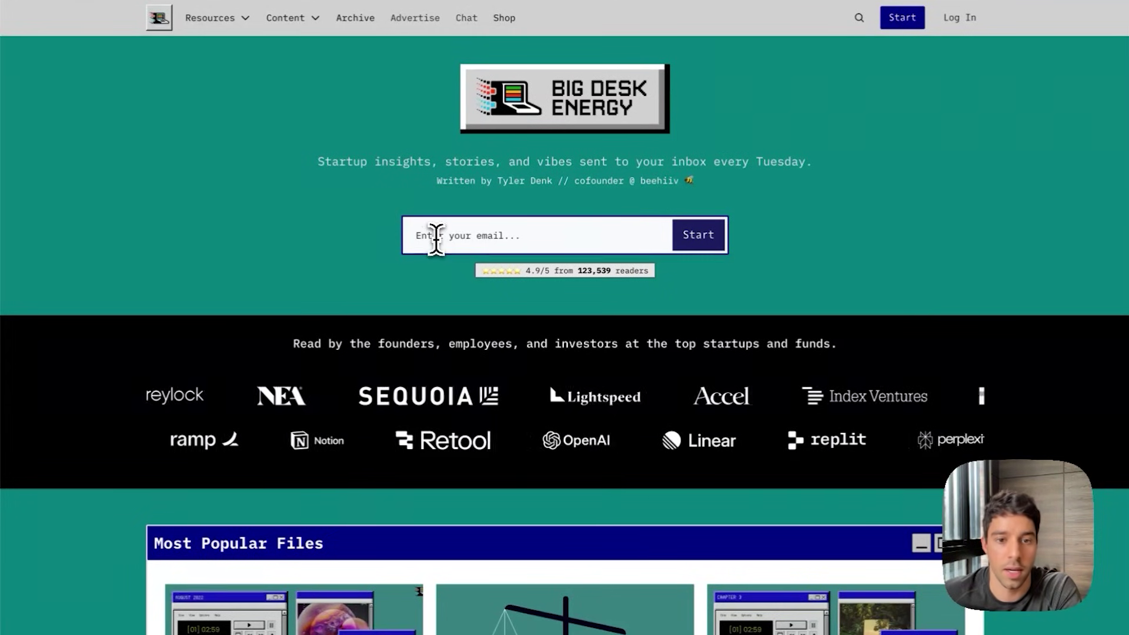
Step: Open the Candor post from Most Recent Files on the live site and read through it
scroll(435, 242, "down", 9)
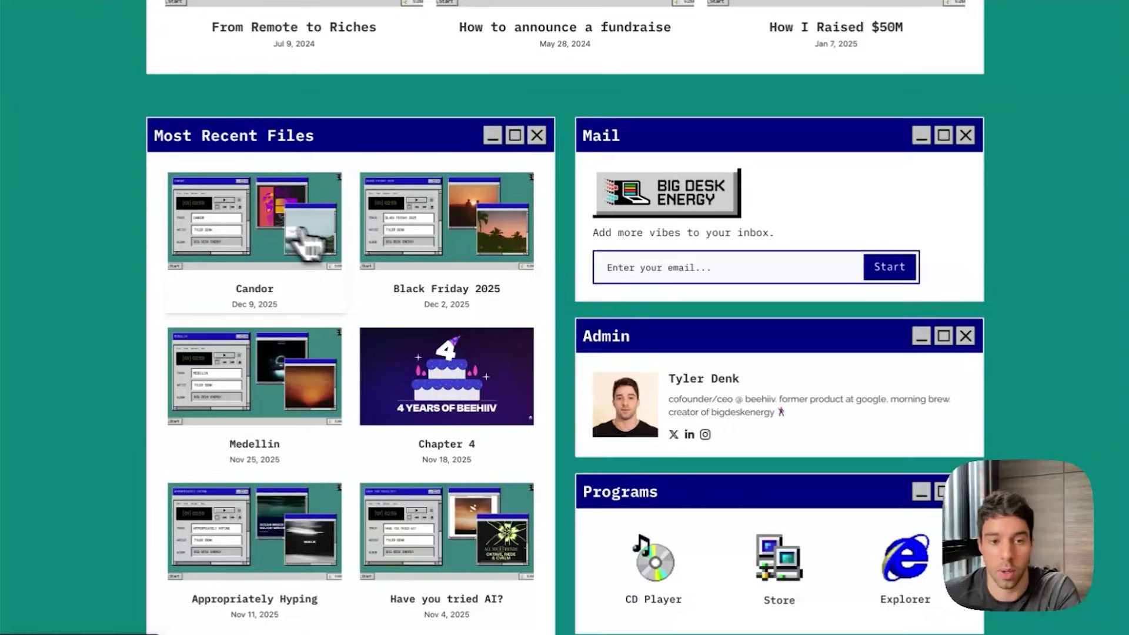
left_click(306, 247)
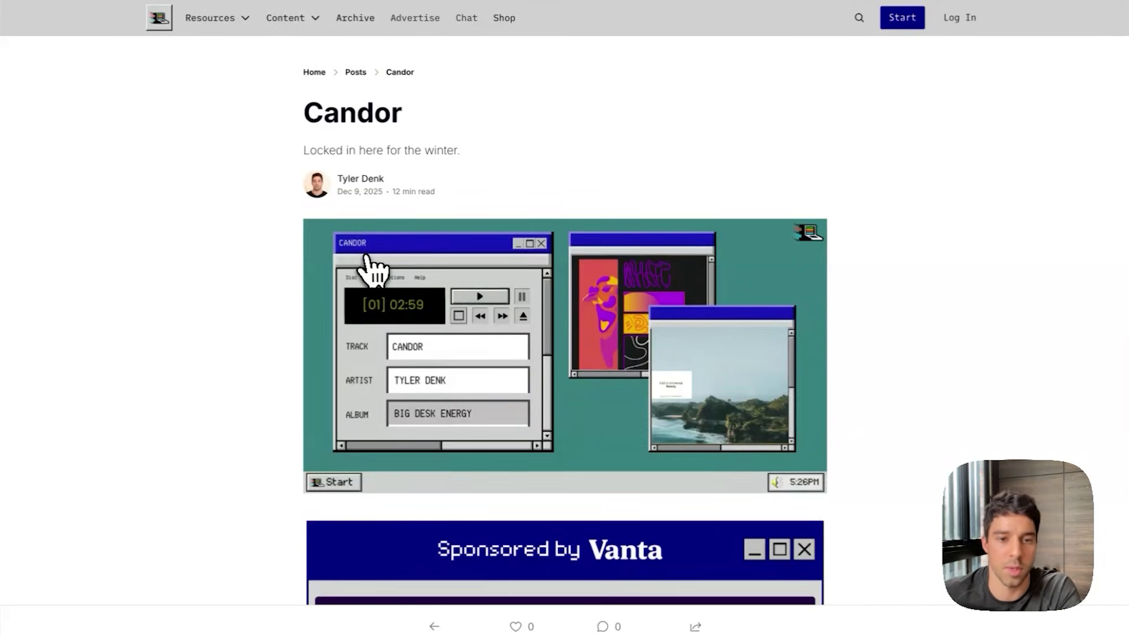
scroll(368, 259, "down", 15)
scroll(367, 258, "up", 10)
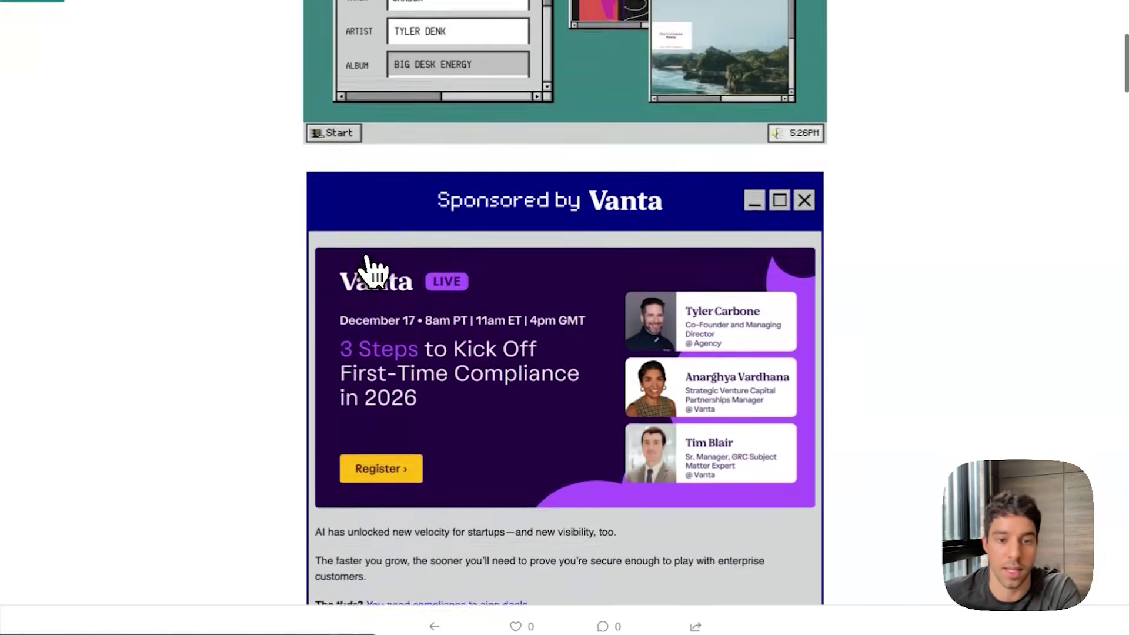
scroll(370, 265, "up", 6)
scroll(374, 264, "down", 1)
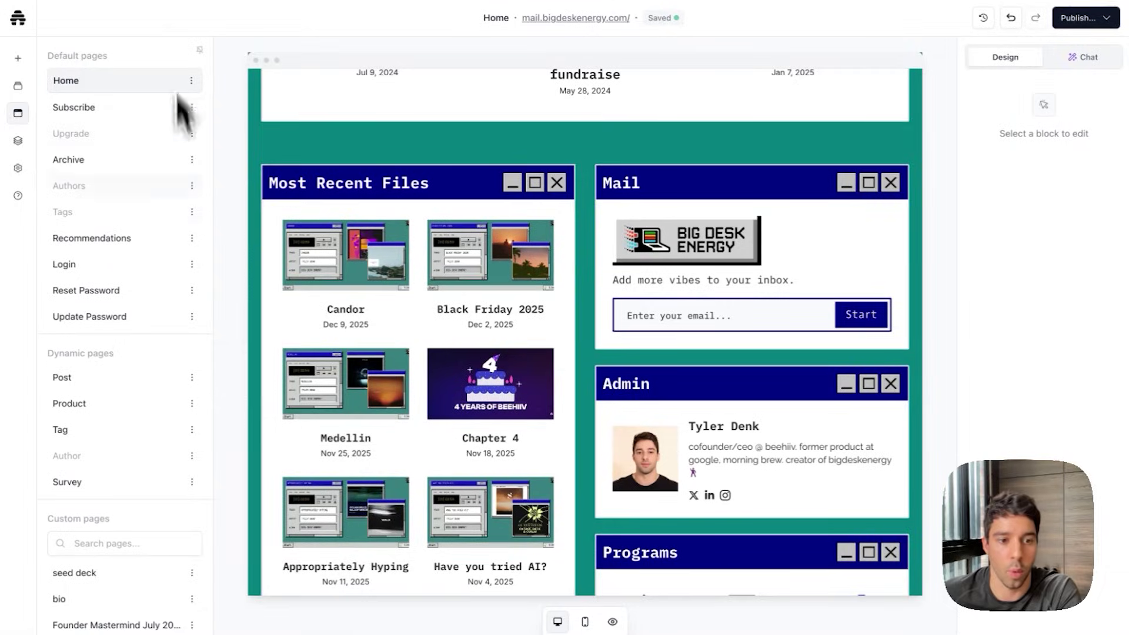
Step: Open the Founder Newsletter Playbook custom page and preview it in mobile layout
scroll(162, 227, "down", 2)
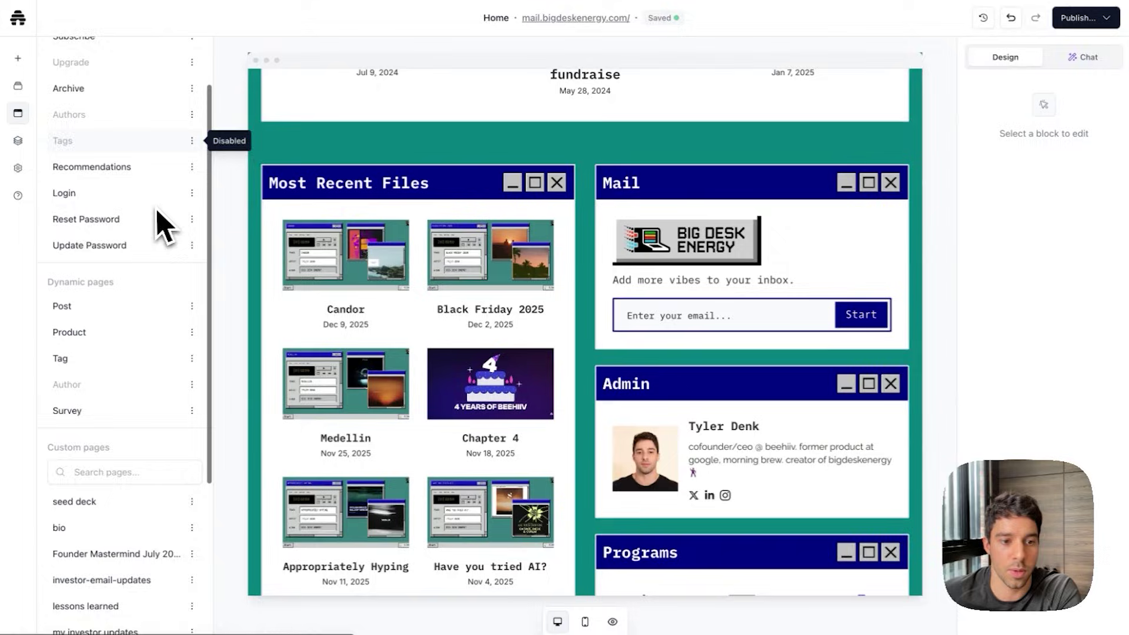
scroll(162, 227, "down", 5)
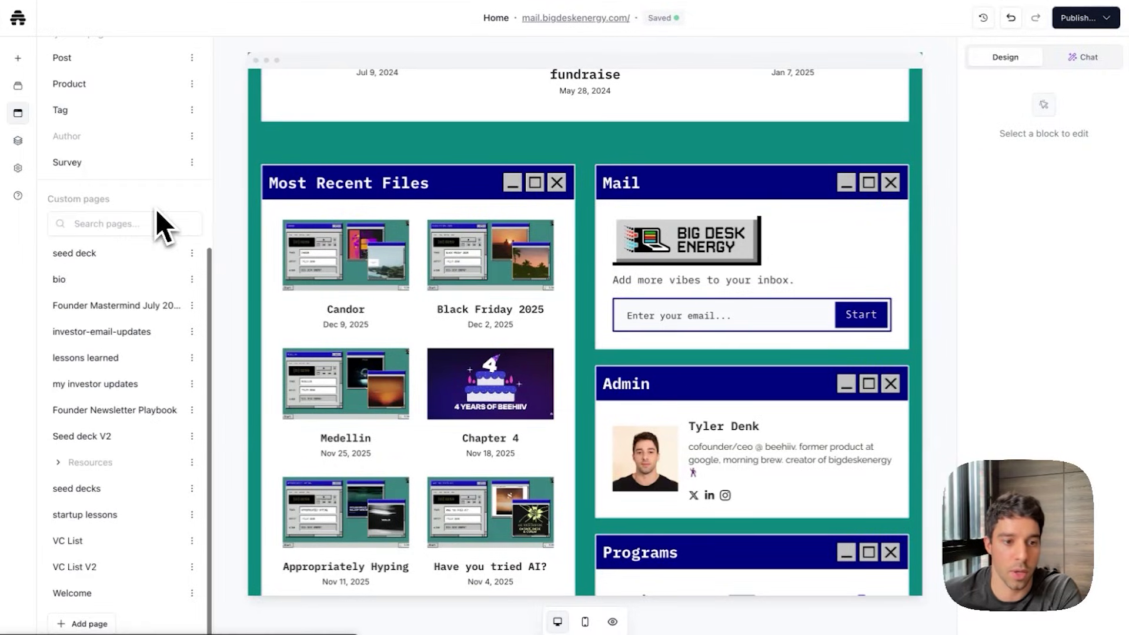
left_click(171, 415)
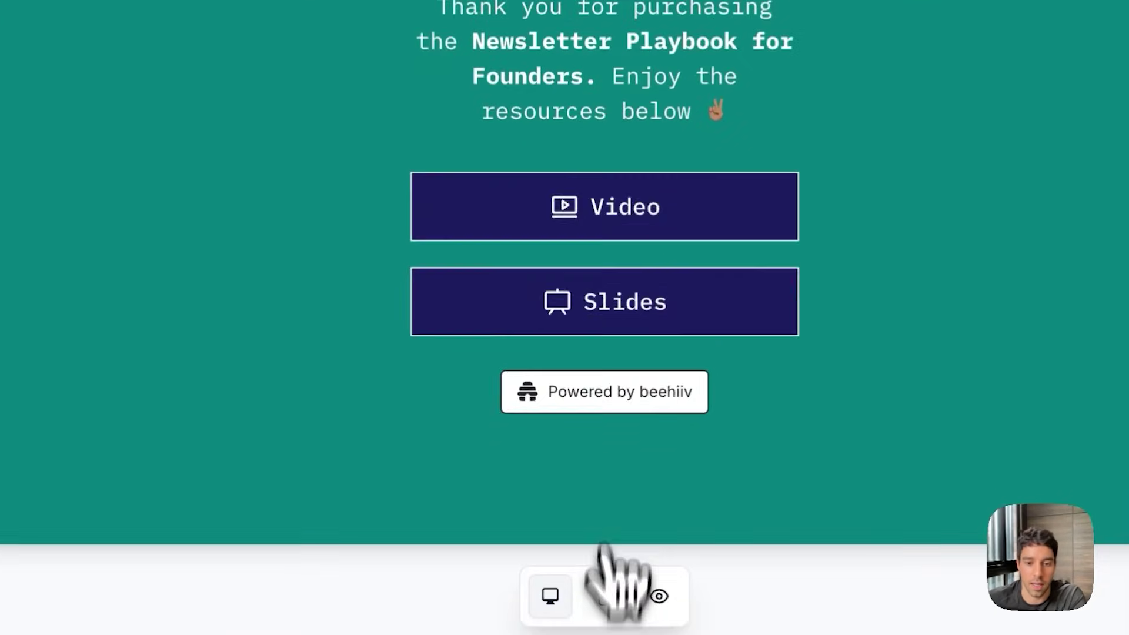
left_click(585, 622)
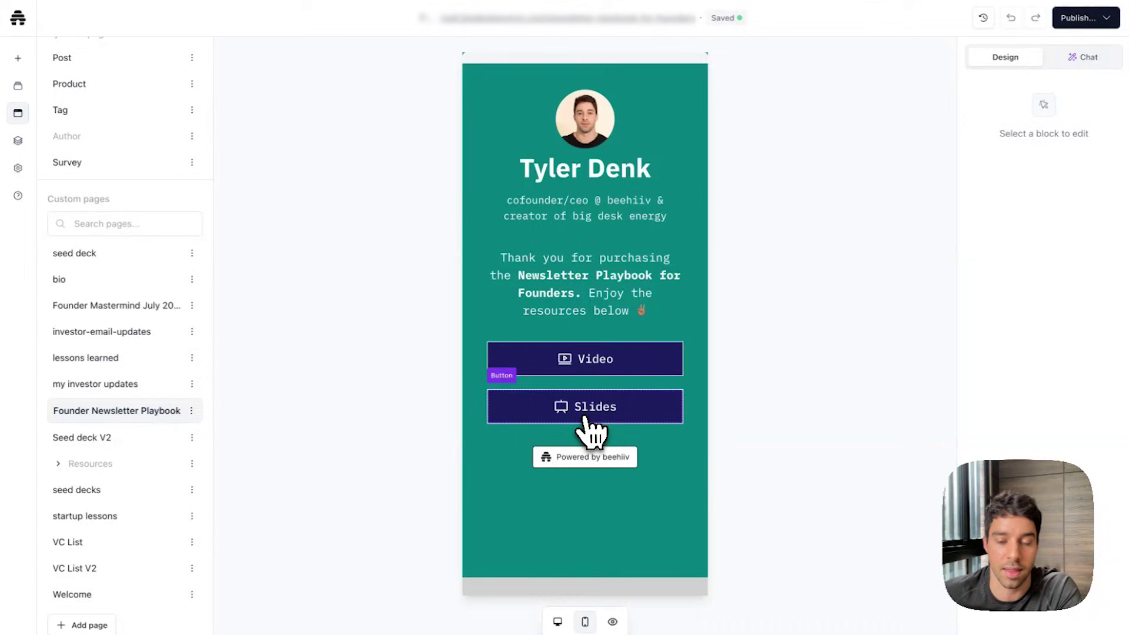
scroll(588, 427, "up", 2)
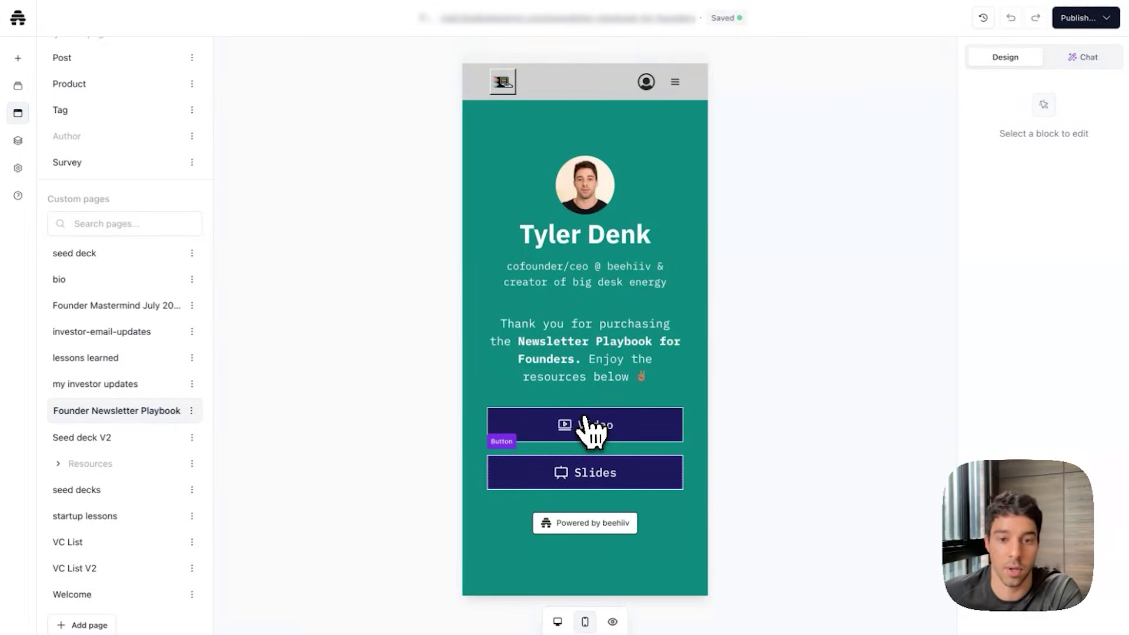
left_click(17, 20)
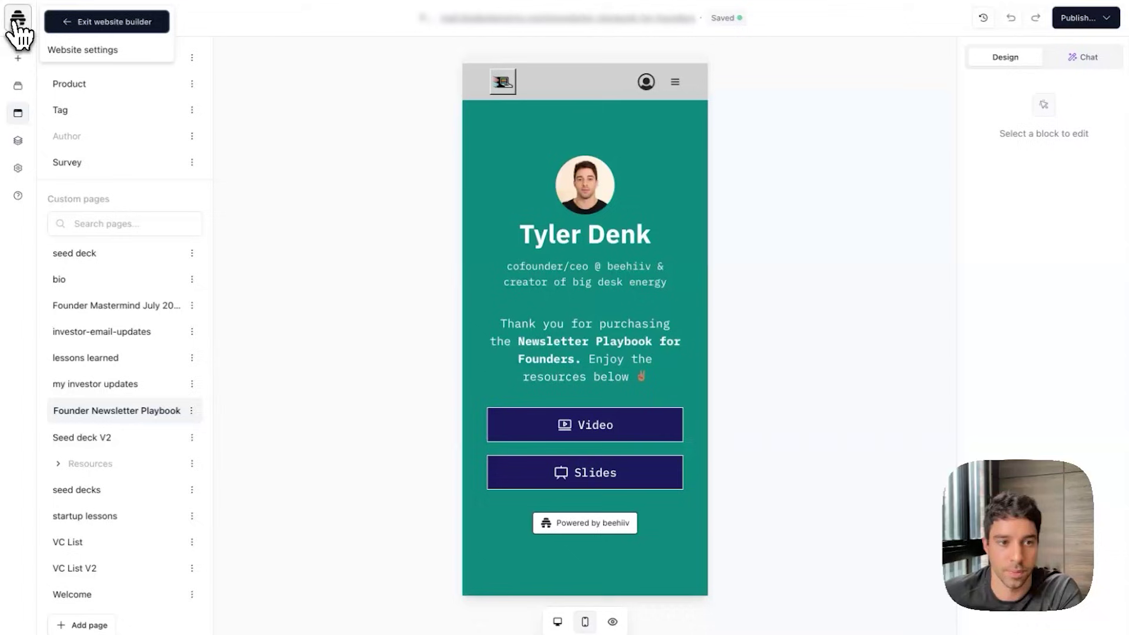
Step: Exit the website builder and start a new product from Monetize > Products
left_click(82, 23)
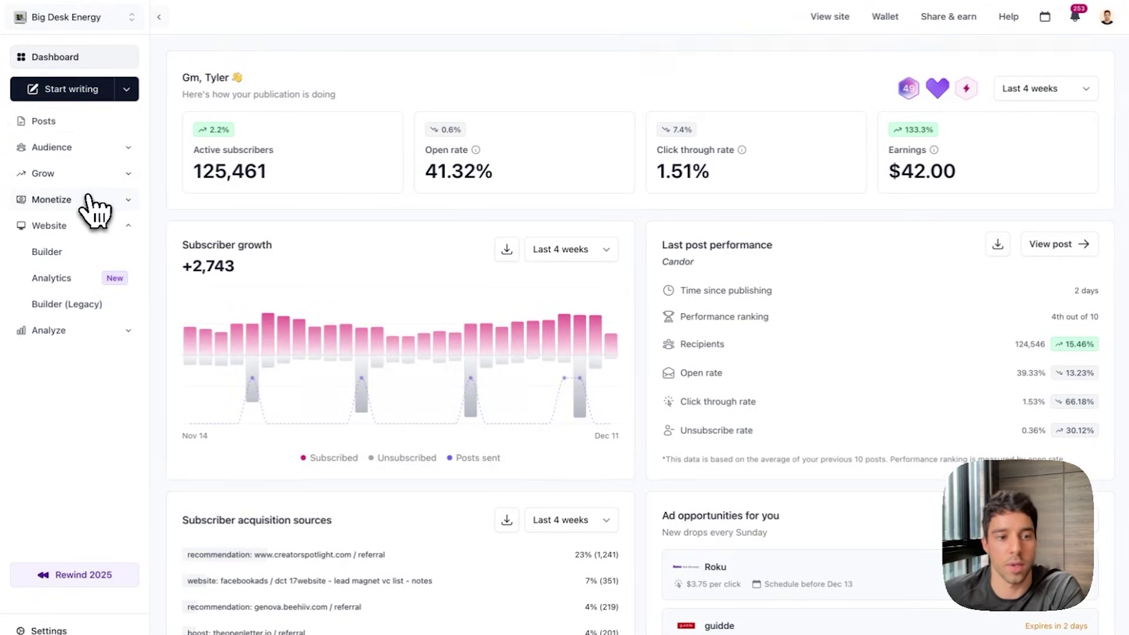
left_click(87, 199)
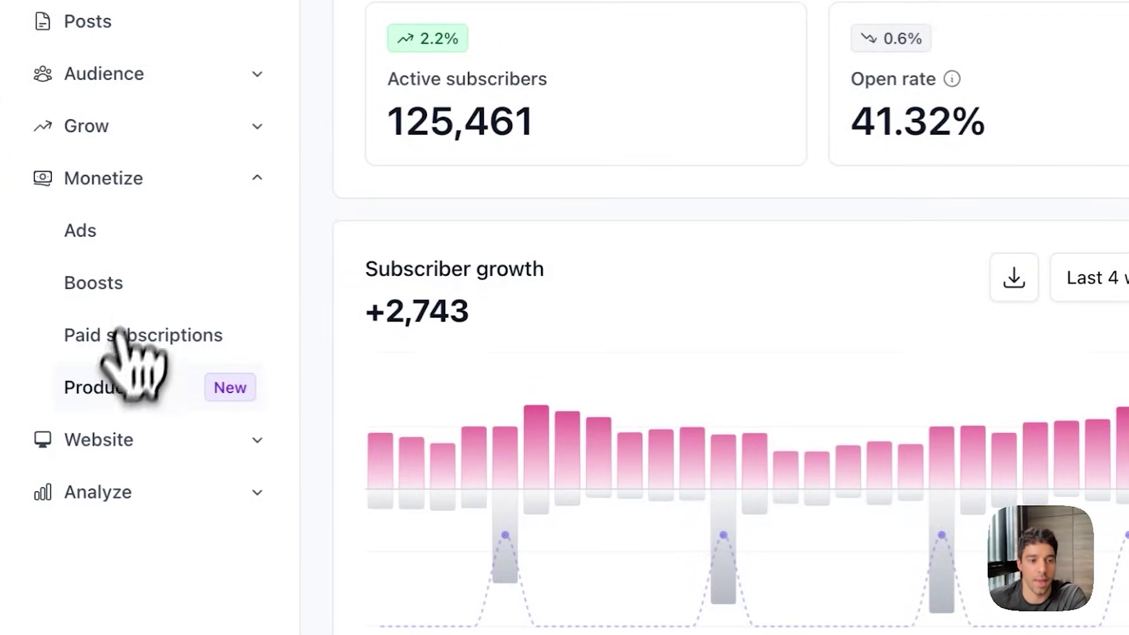
left_click(105, 385)
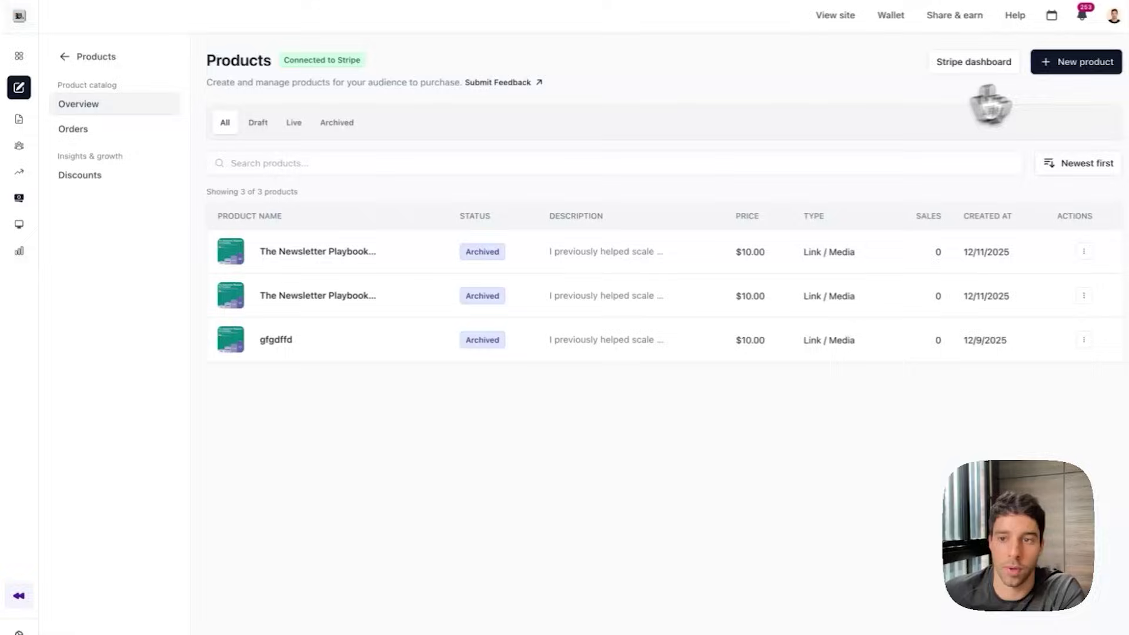
left_click(1069, 64)
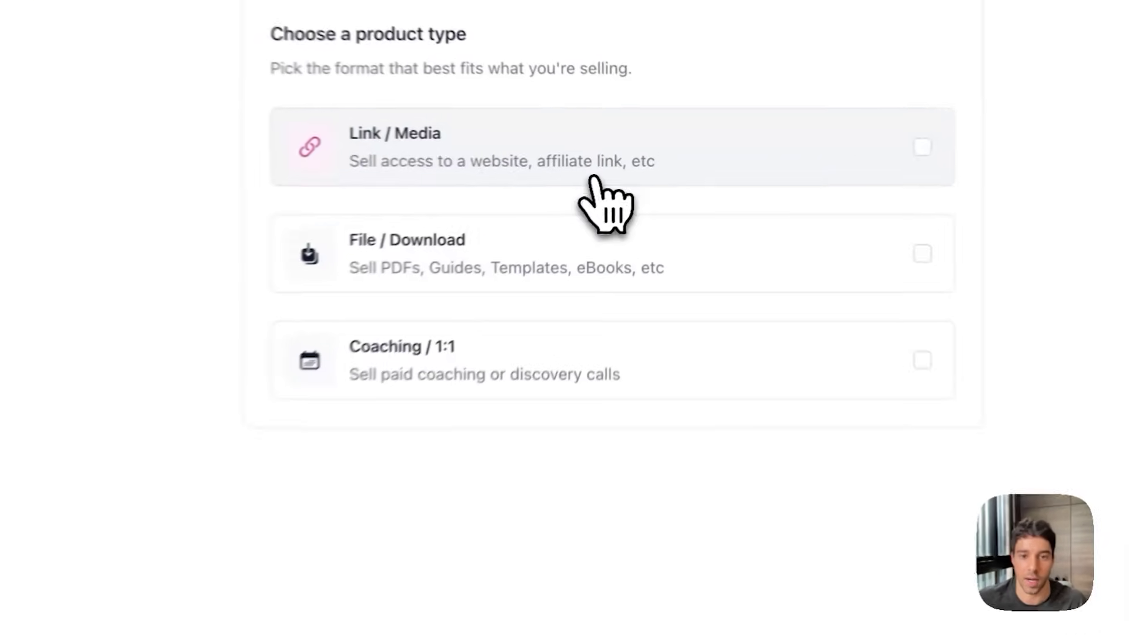
Step: Choose Link / Media as the product type and continue to product details
left_click(630, 166)
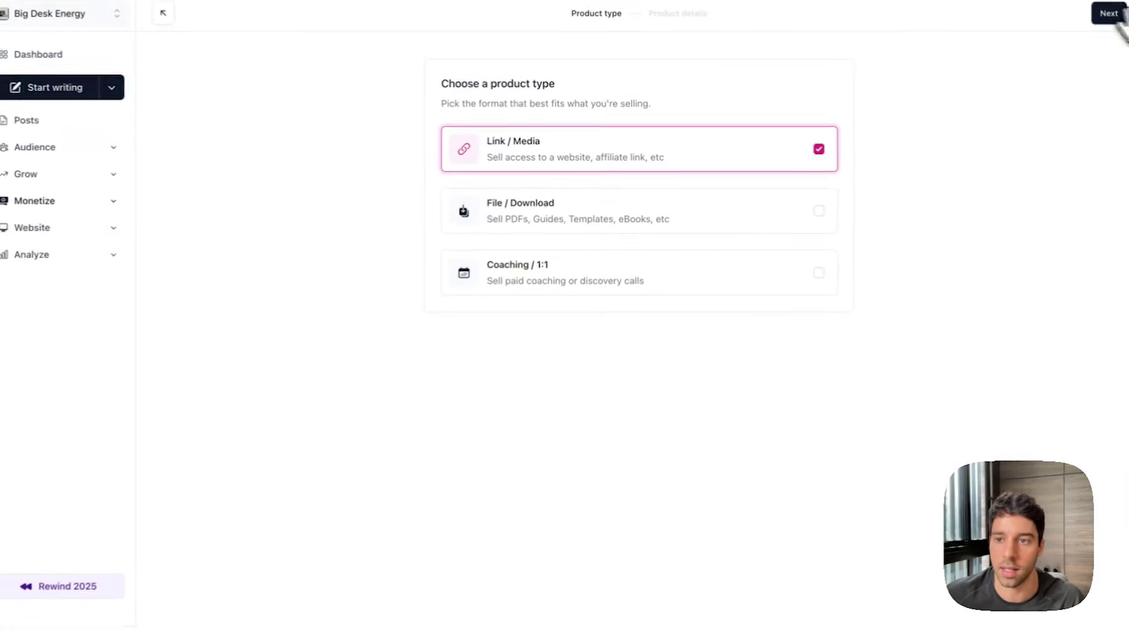
left_click(1094, 20)
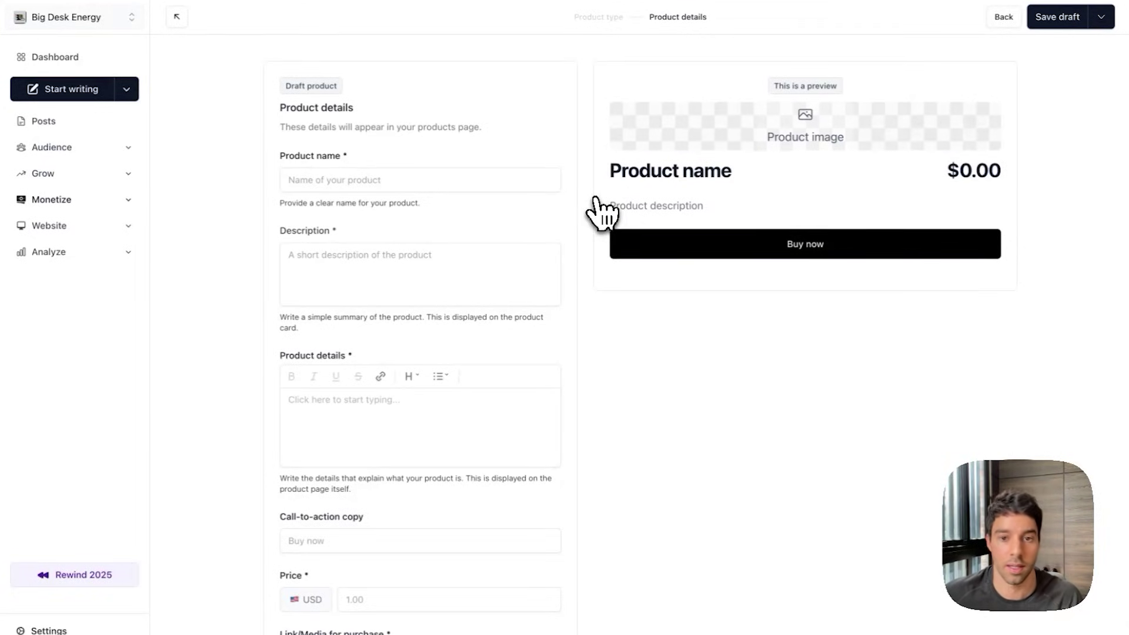
Step: Name the product 'The Newsletter Playbook for Founders' and paste its two-paragraph description
type("T")
type("he Newsletter Play")
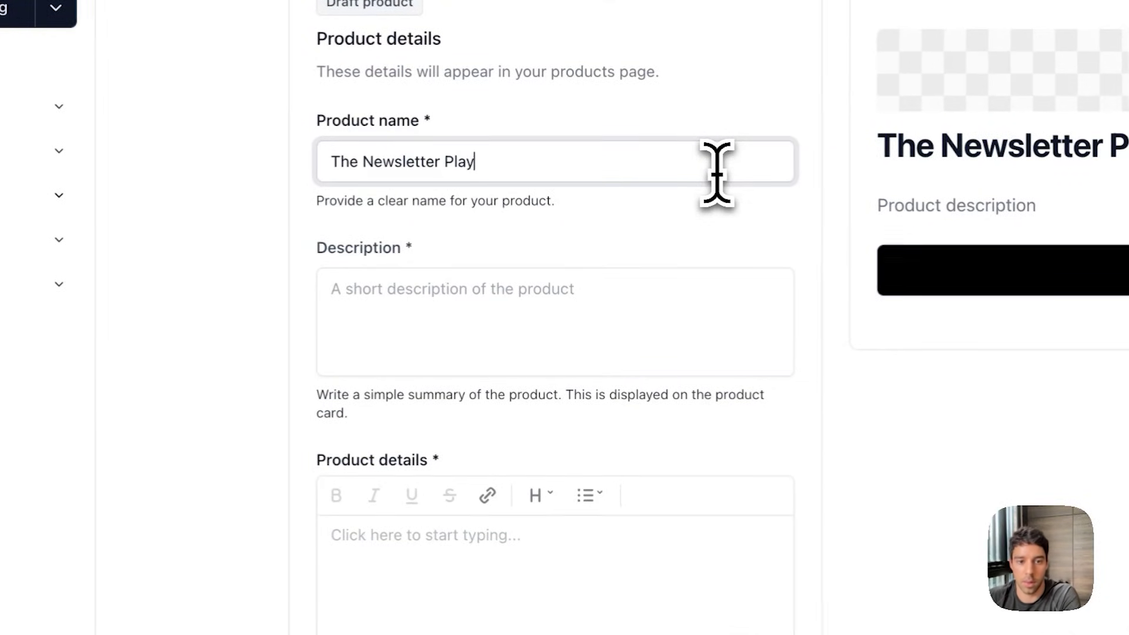
type("book for Founders")
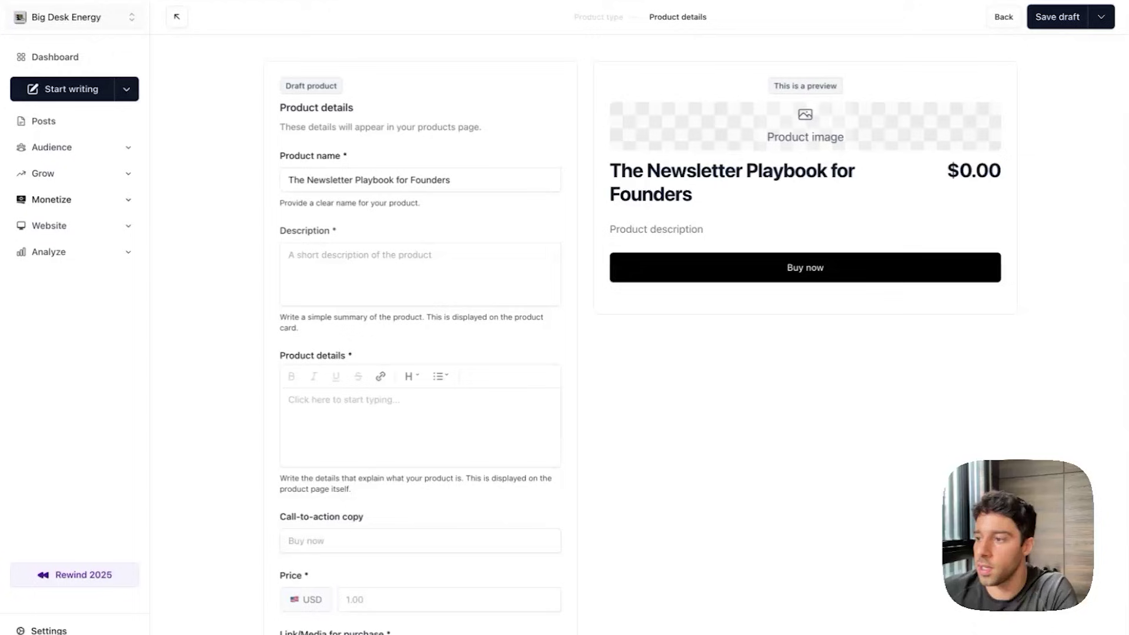
key("super+c")
left_click(396, 270)
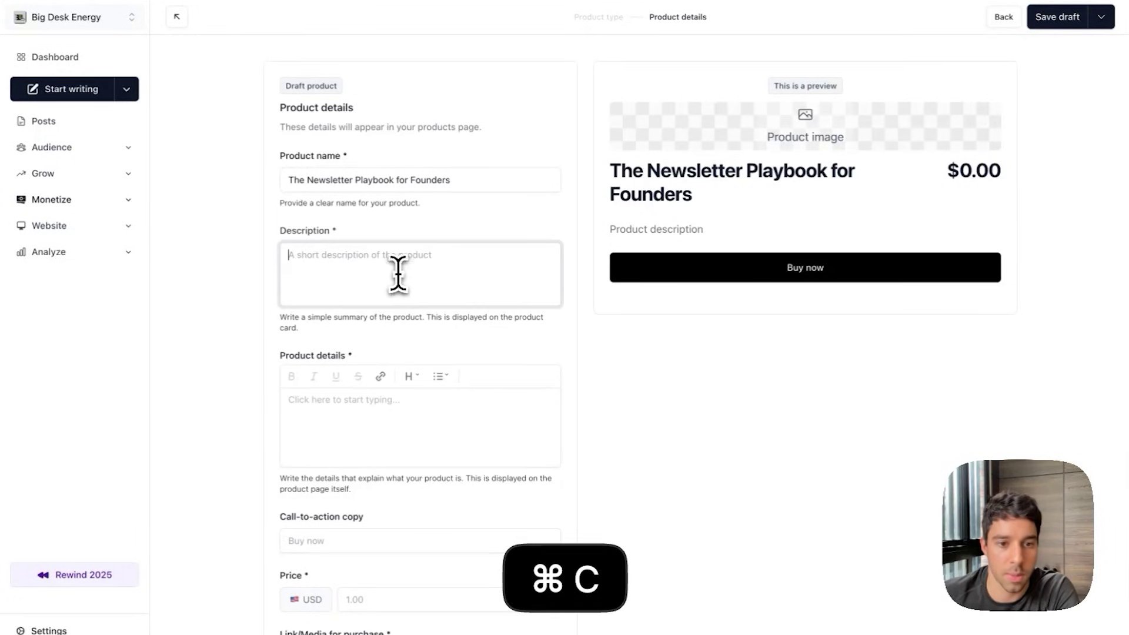
key("super+v")
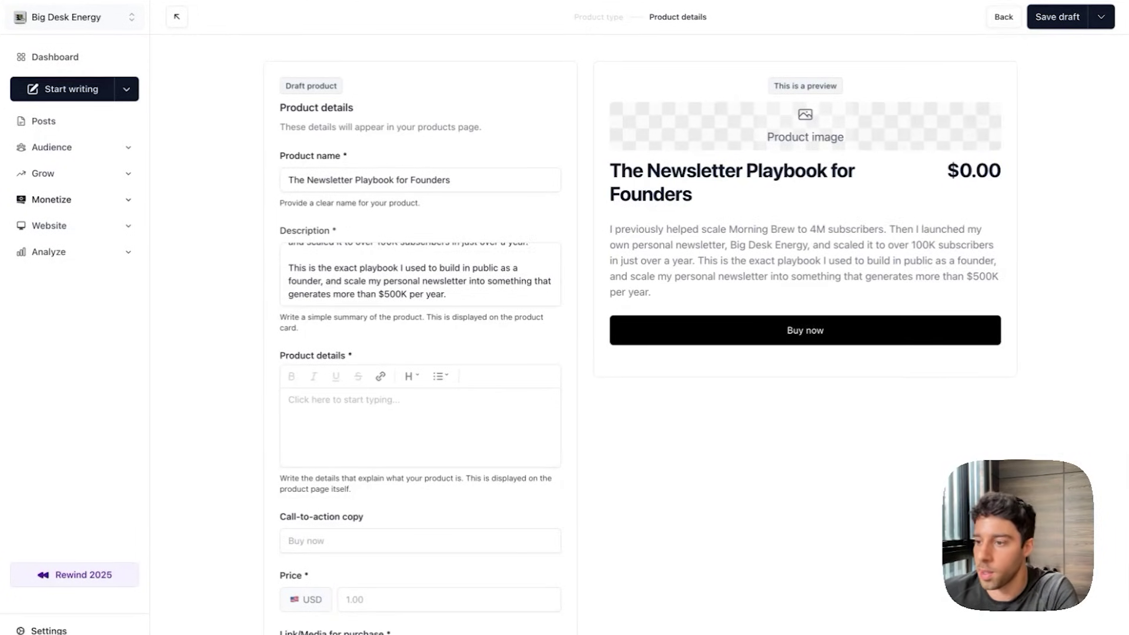
Step: Paste the What's included list into details and remove the blank line
key("super+c")
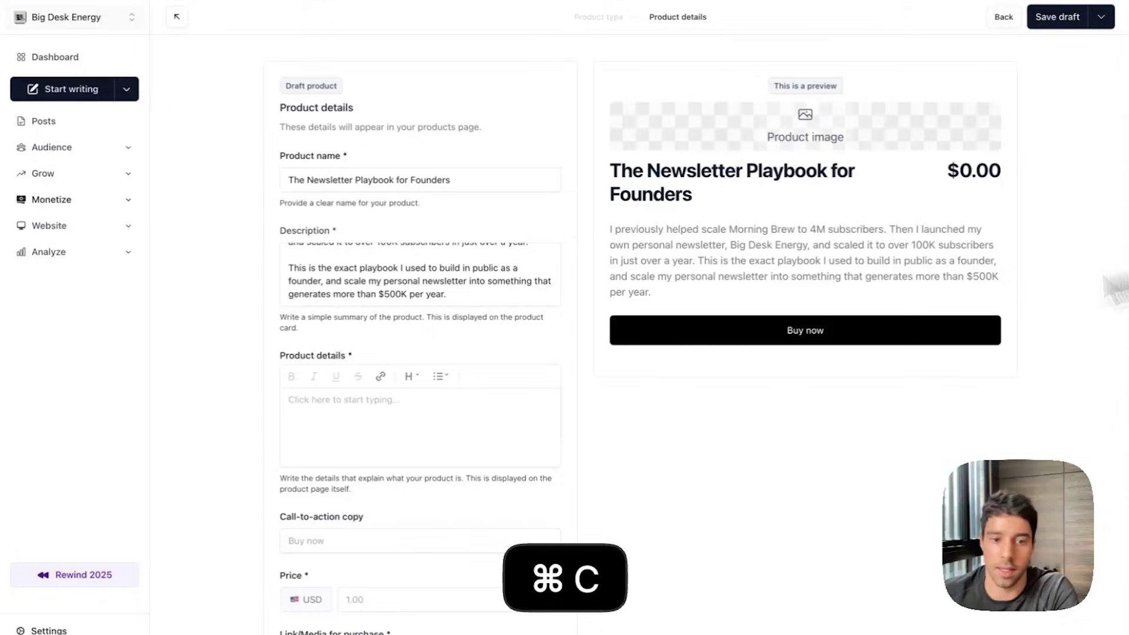
left_click(371, 417)
key("super+v")
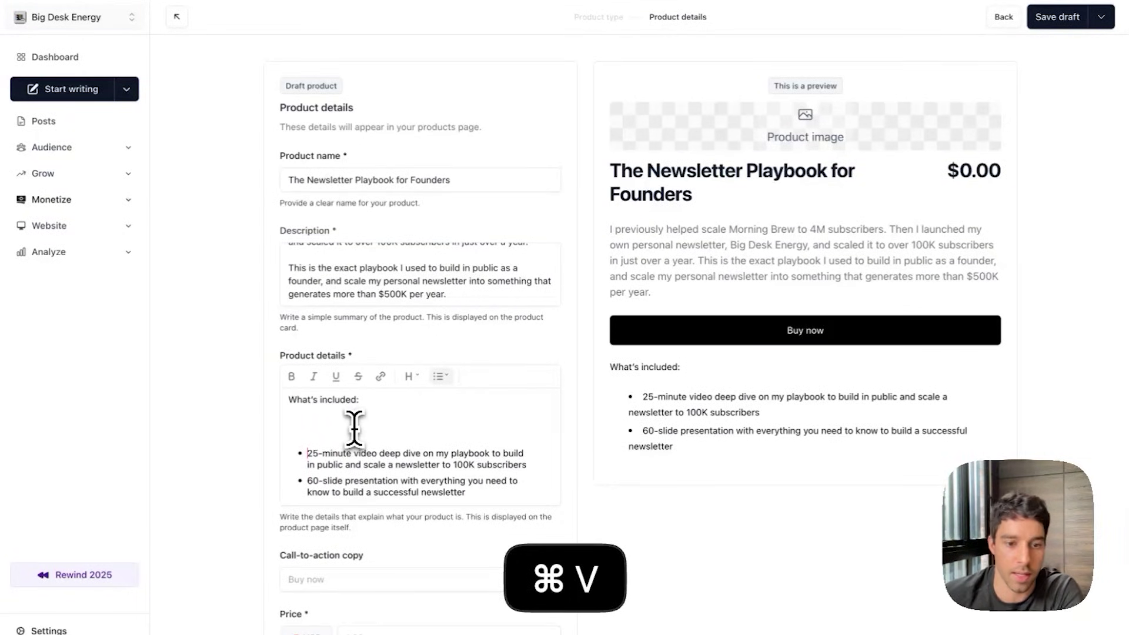
key("Up")
key("BackSpace")
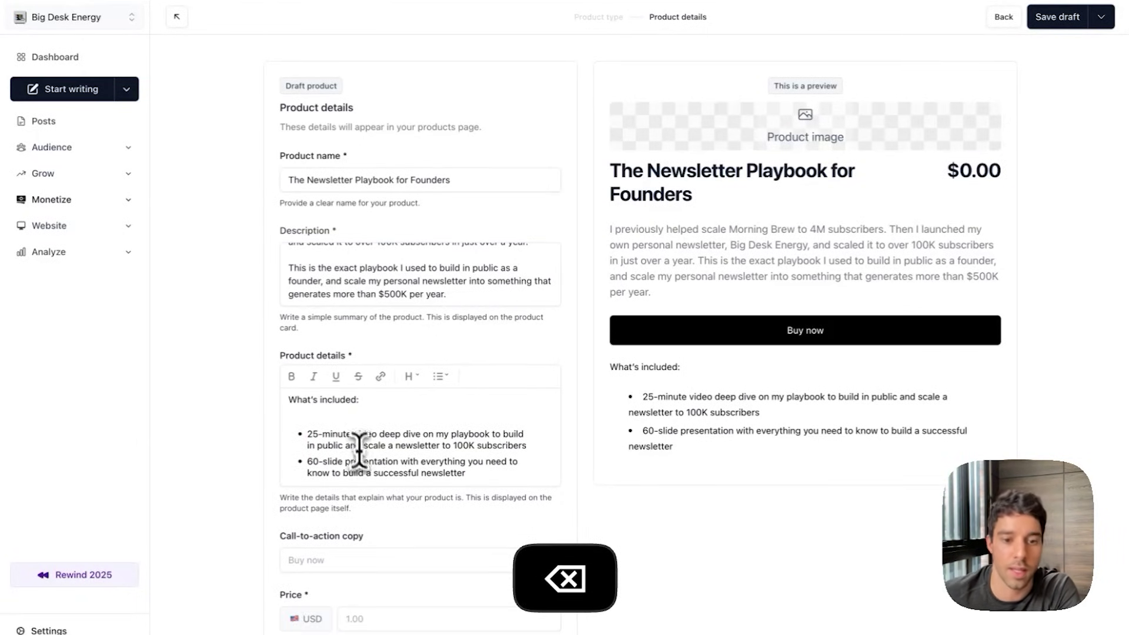
scroll(360, 459, "down", 2)
Step: Set the call-to-action copy to 'Buy now' and the price to 10 USD
left_click(361, 469)
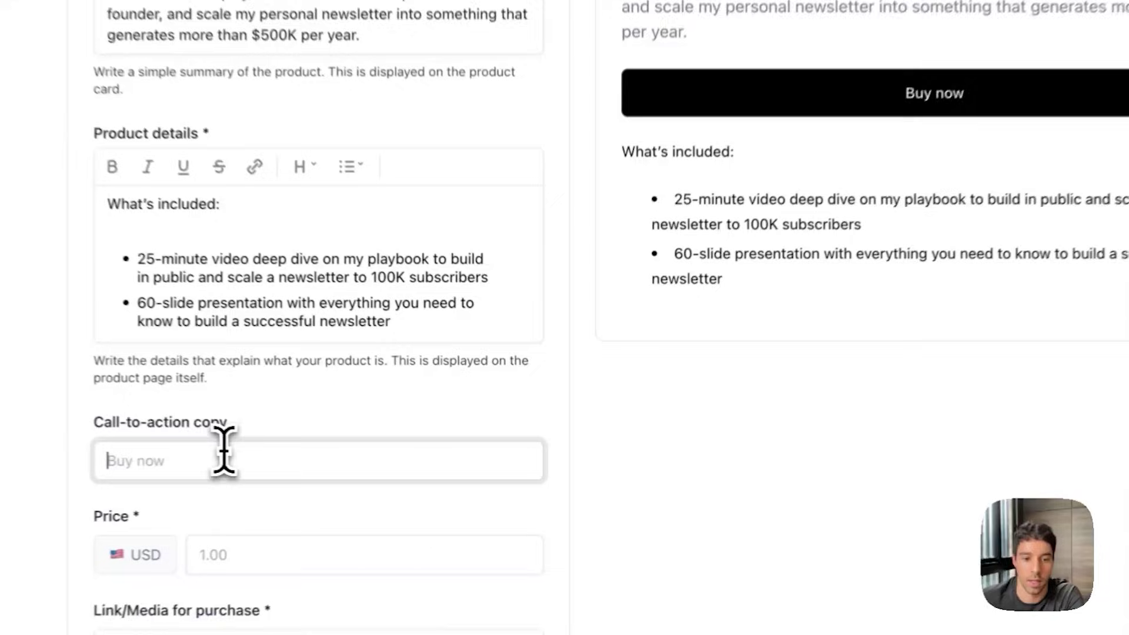
type("Buy now")
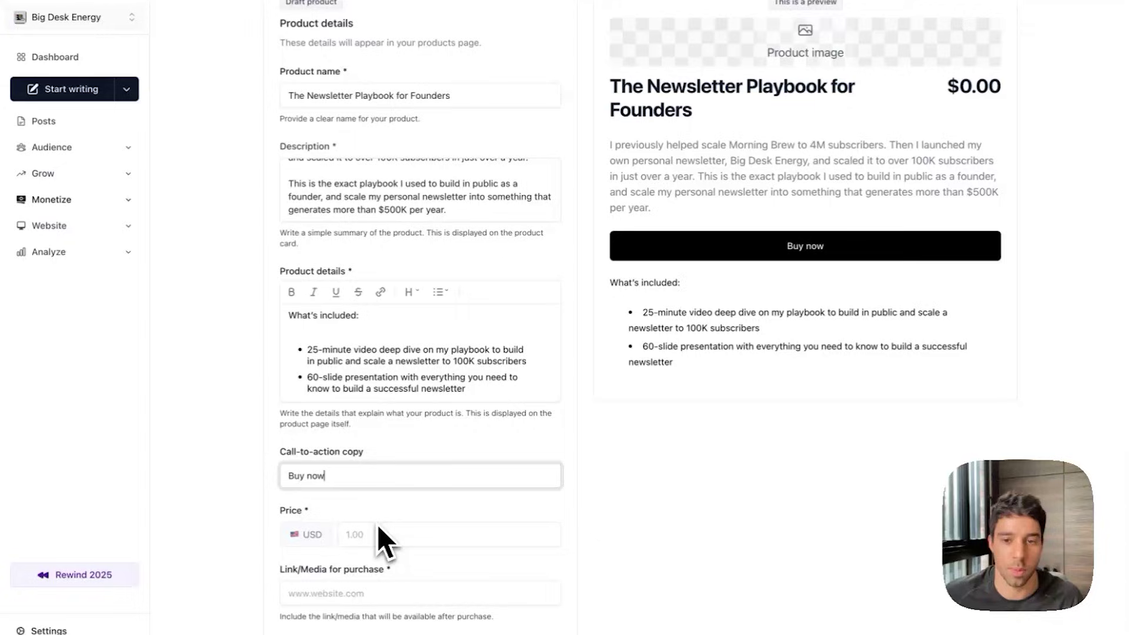
left_click(365, 534)
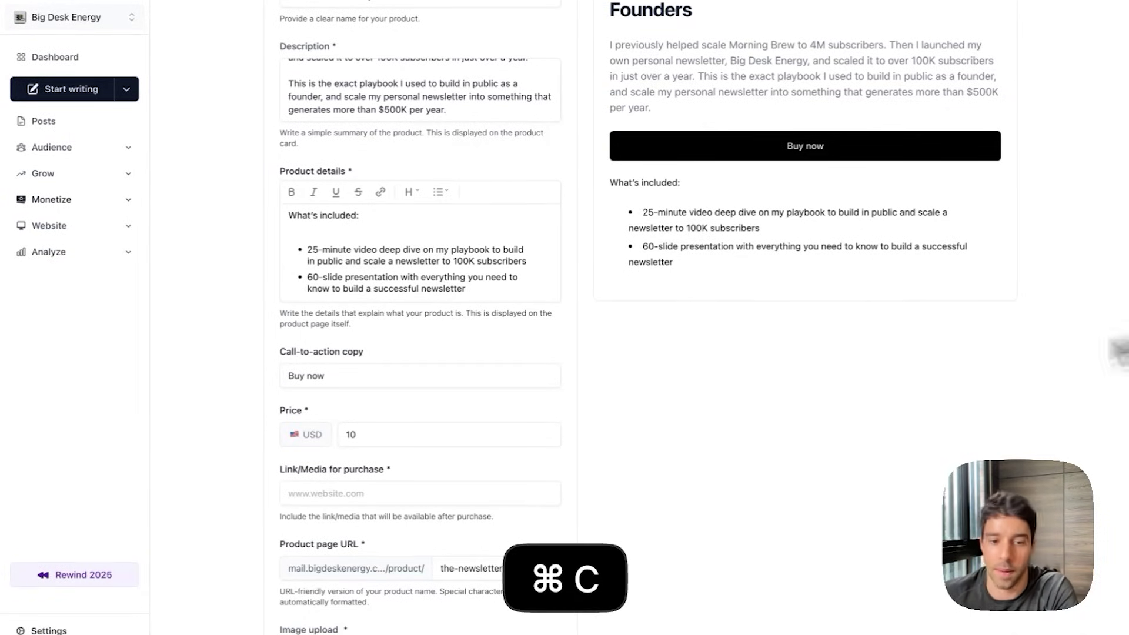
Step: Paste the purchase link into the Link/Media for purchase field
left_click(348, 493)
key("super+v")
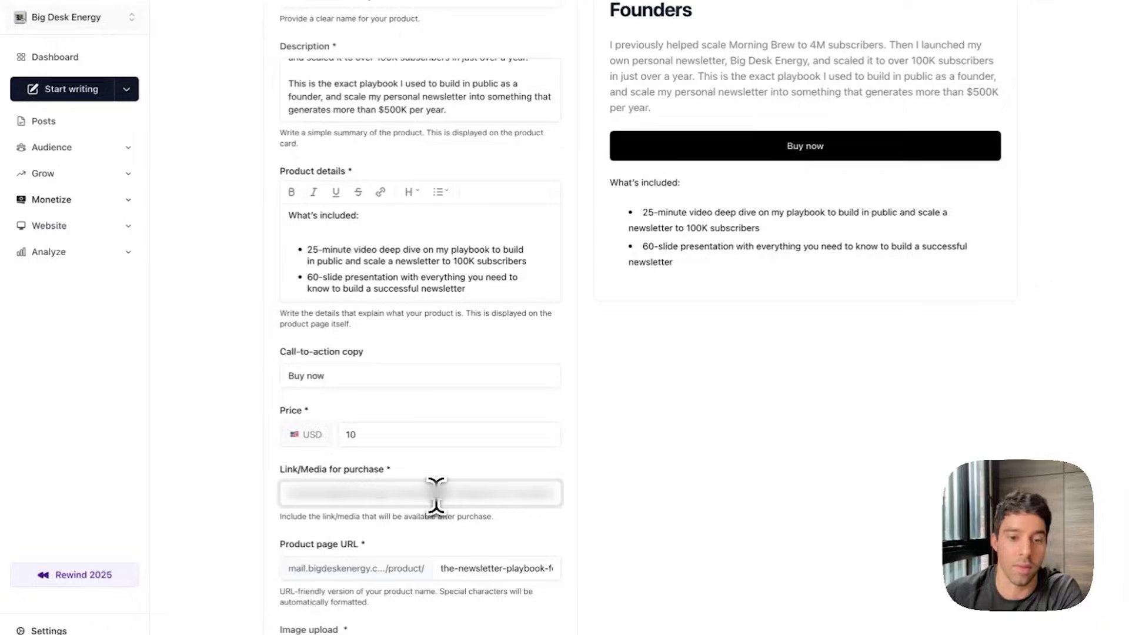
scroll(436, 494, "down", 3)
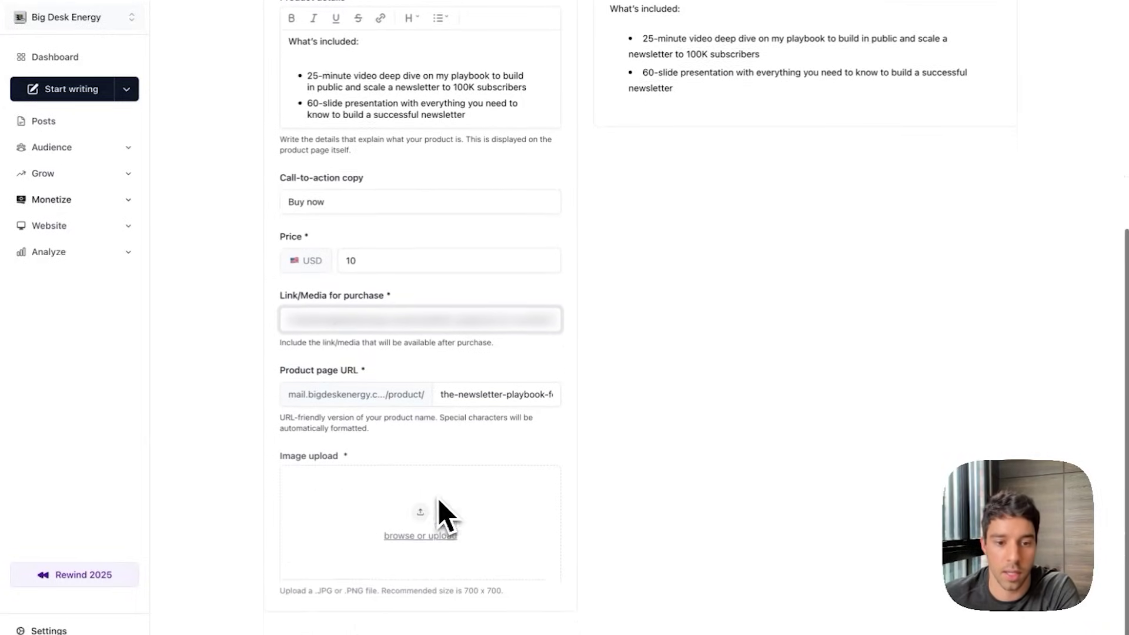
Step: Upload the playbook cover image as the product image
left_click(419, 501)
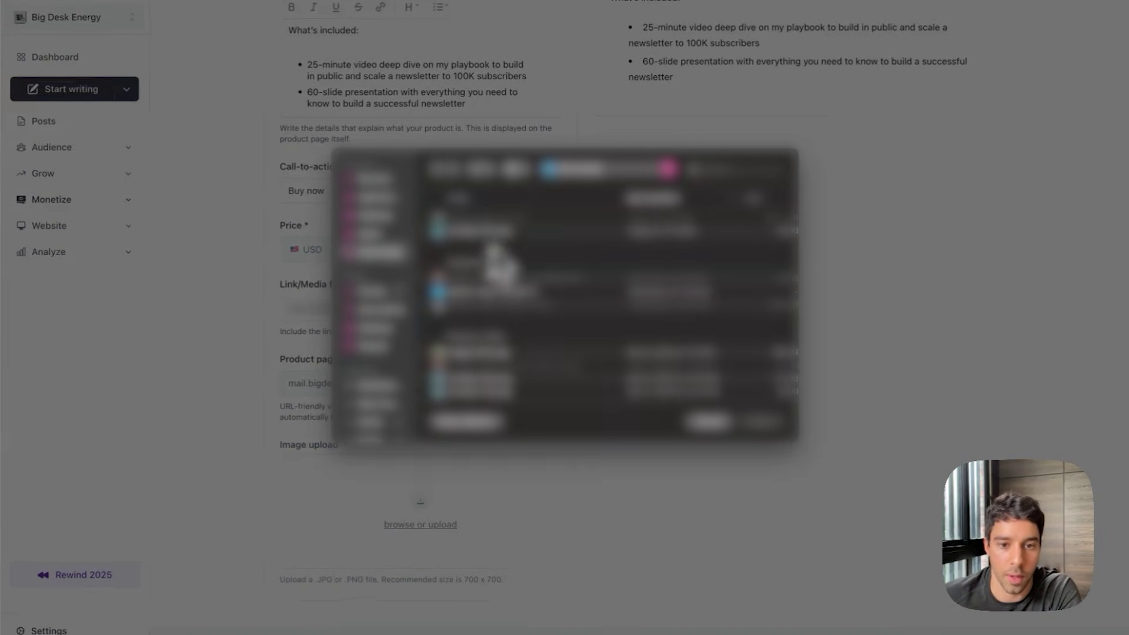
left_click(501, 224)
double_click(500, 226)
scroll(504, 259, "up", 6)
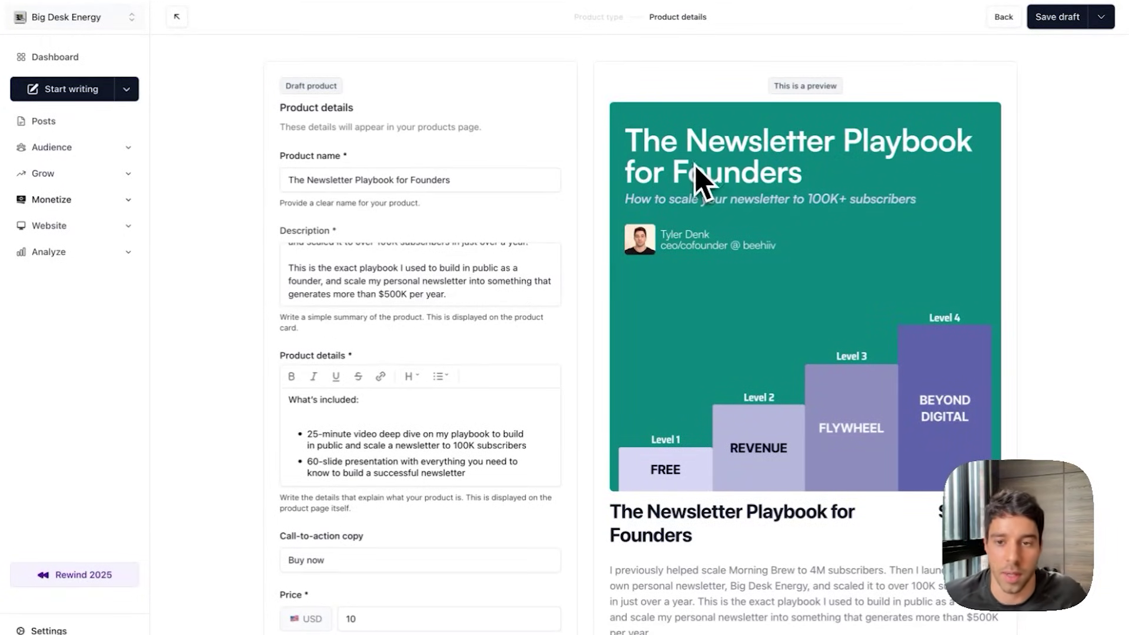
scroll(714, 162, "down", 3)
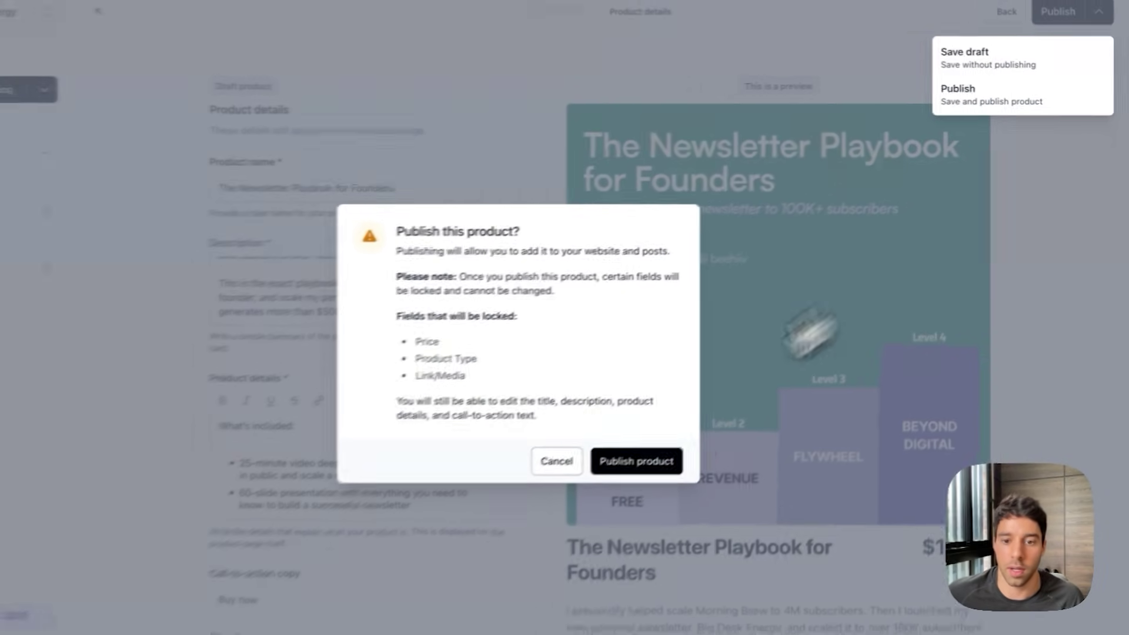
Step: Publish the Newsletter Playbook product and view its live page on the website
left_click(670, 458)
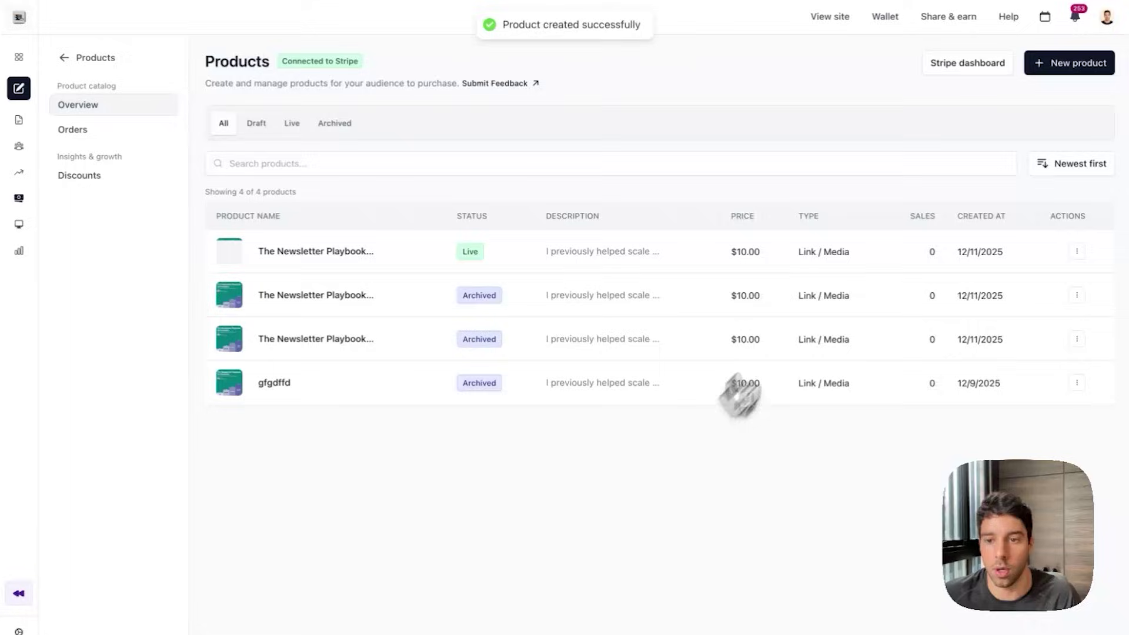
left_click(1077, 252)
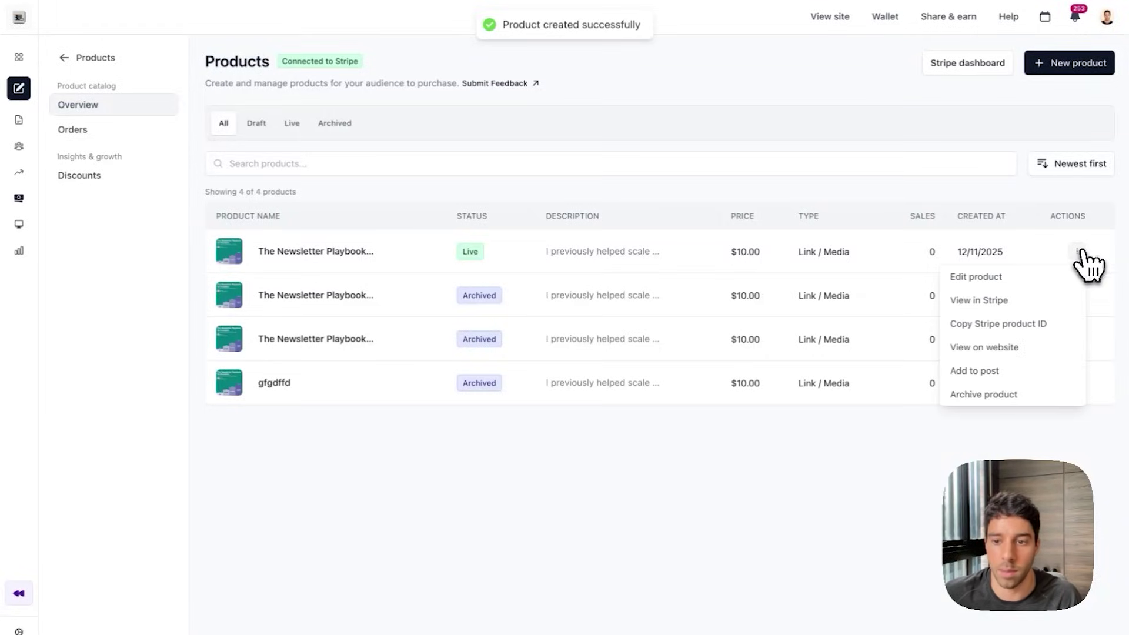
left_click(1000, 352)
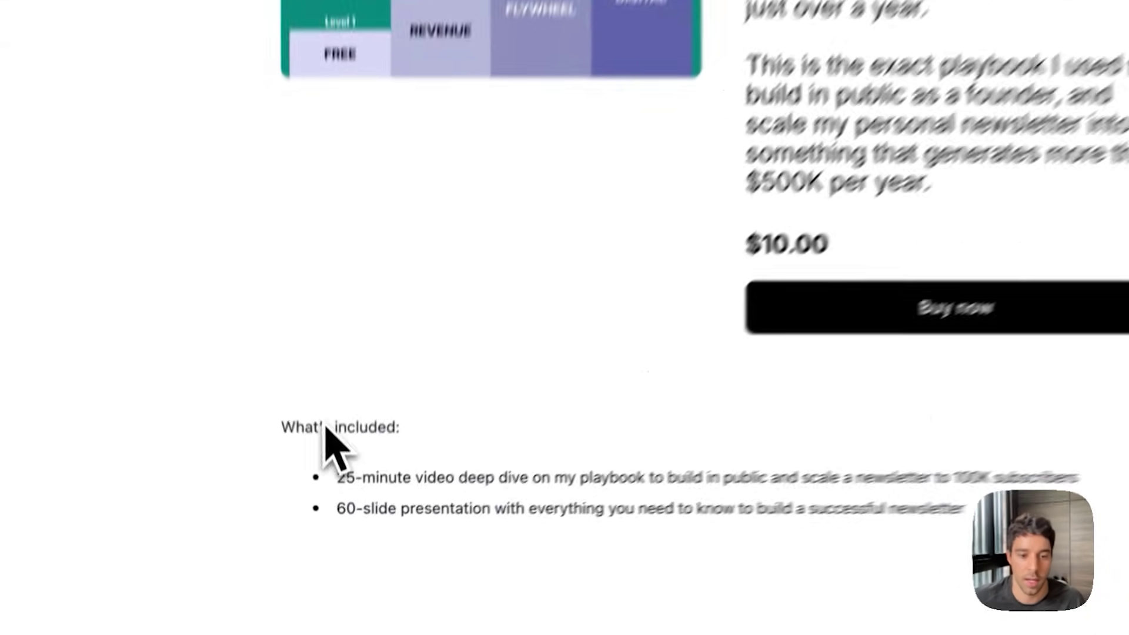
Step: Test the live playbook page's $10.00 Stripe checkout, then copy the product page URL
left_click_drag(326, 515, 552, 591)
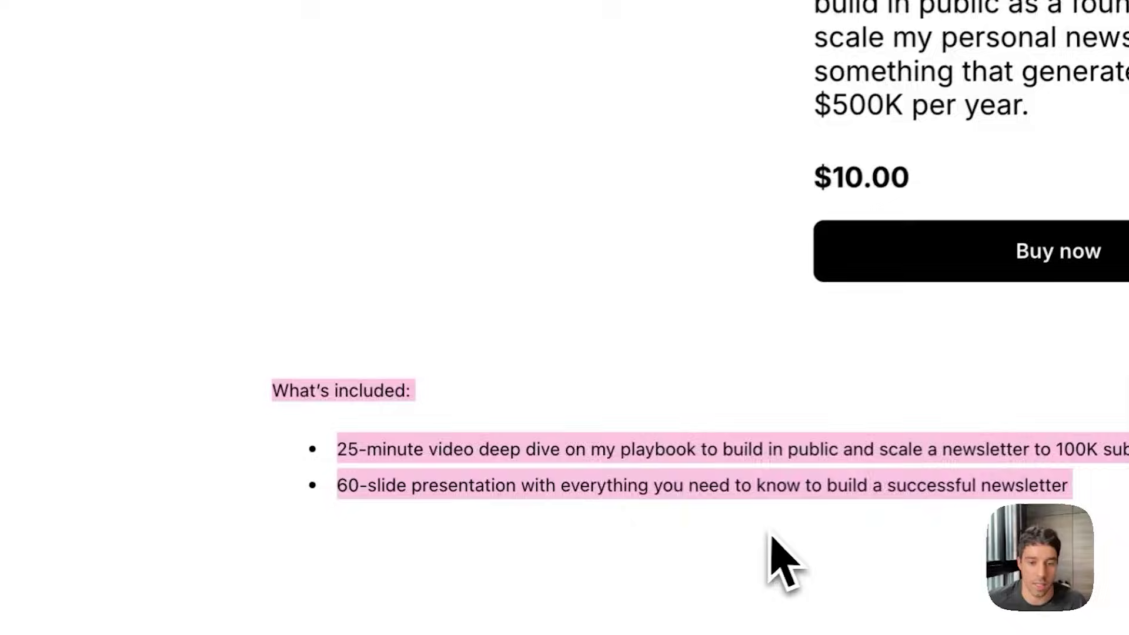
left_click(557, 588)
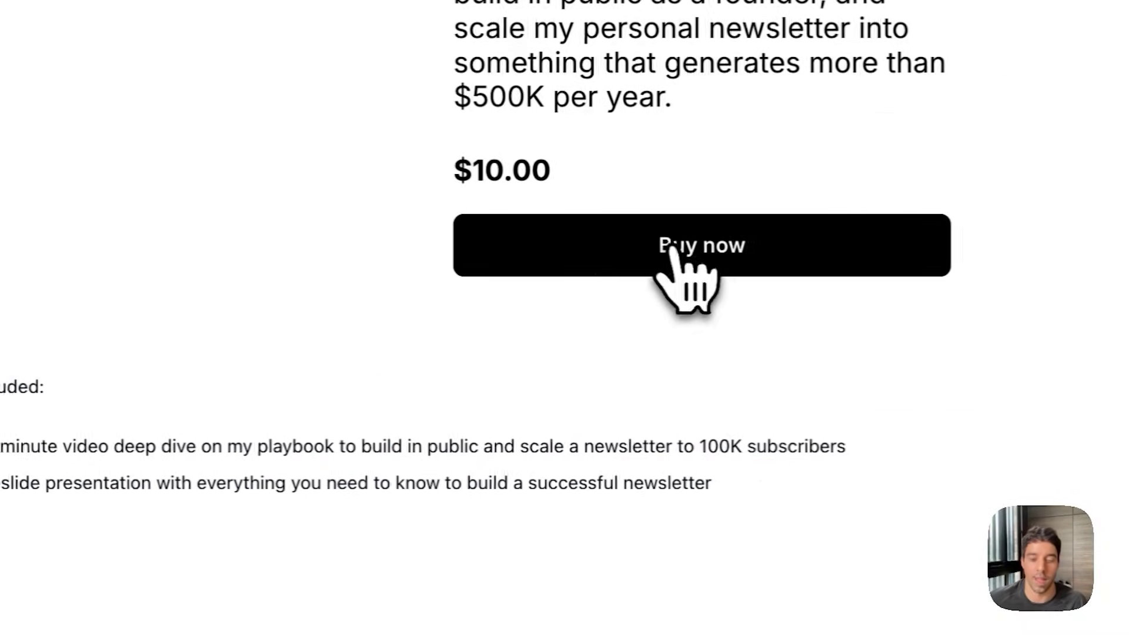
left_click(1044, 248)
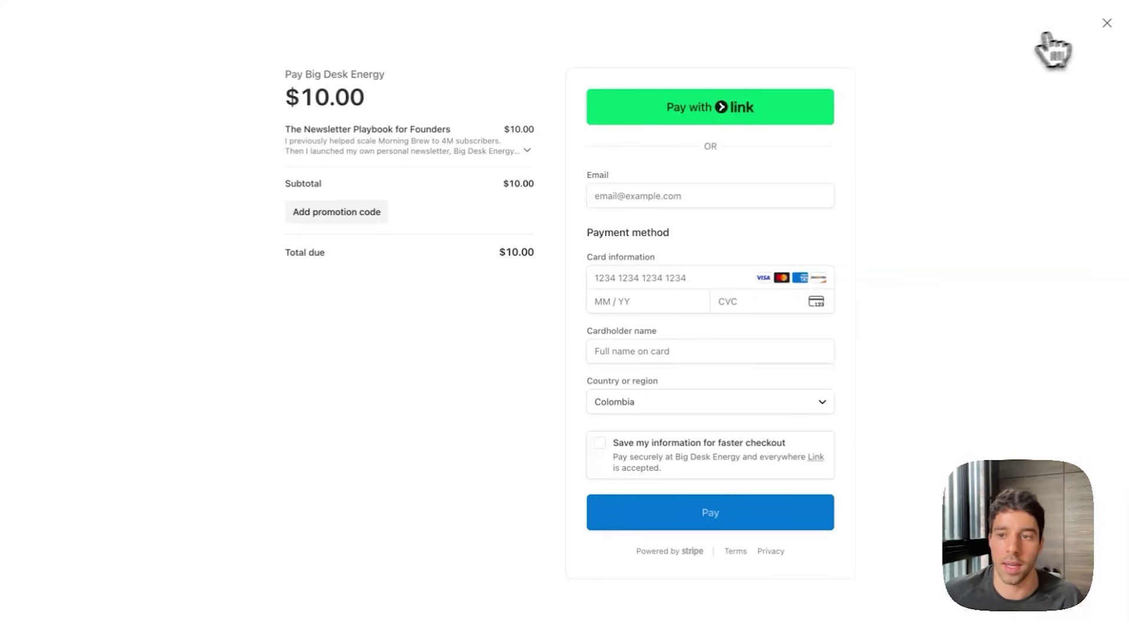
left_click(1106, 24)
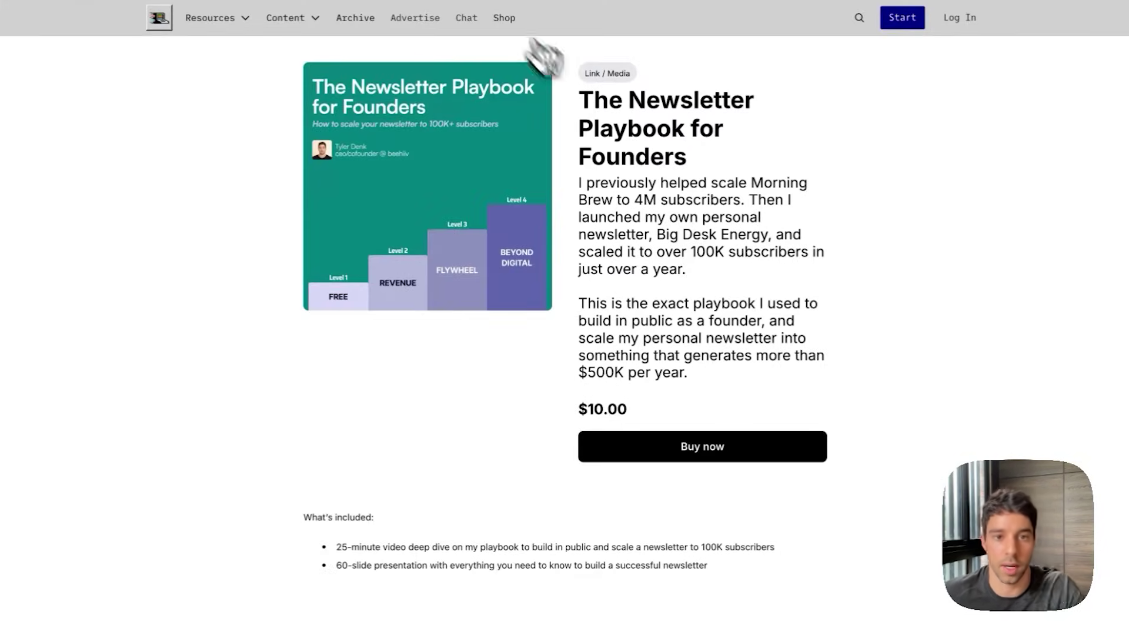
key("super+c")
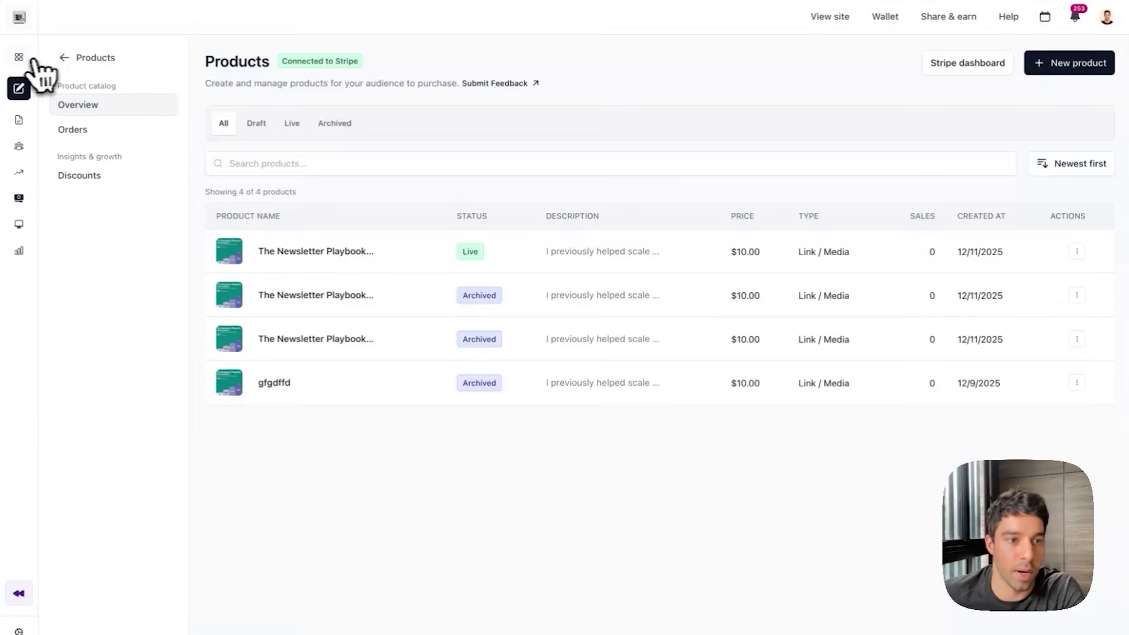
Step: Open the site's navbar for editing in the Website Builder
left_click(21, 59)
left_click(41, 226)
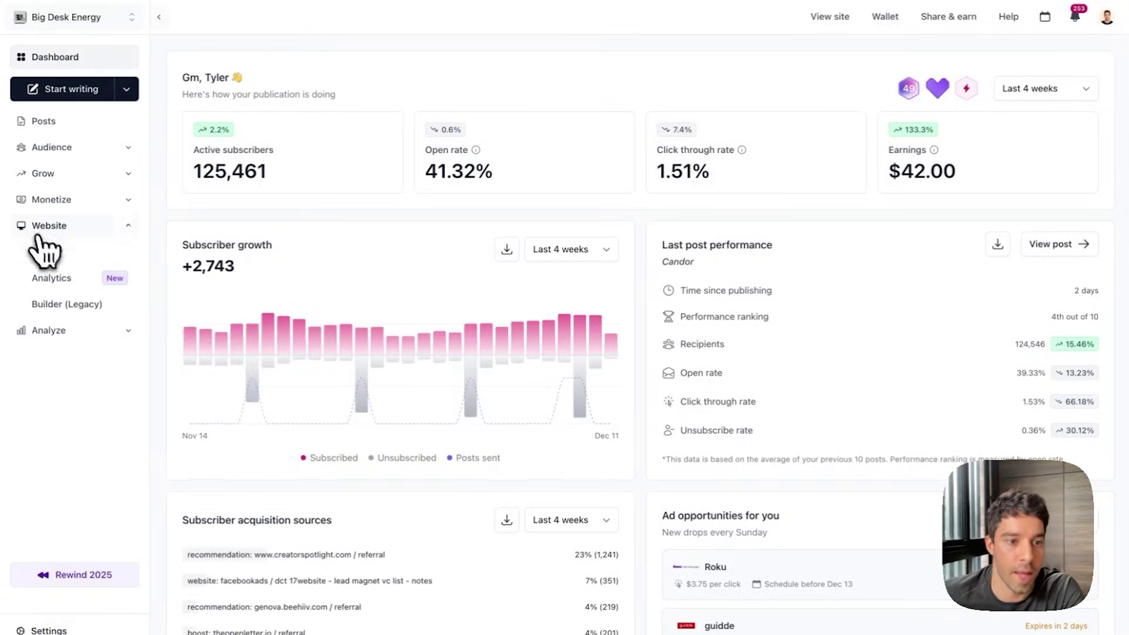
left_click(47, 252)
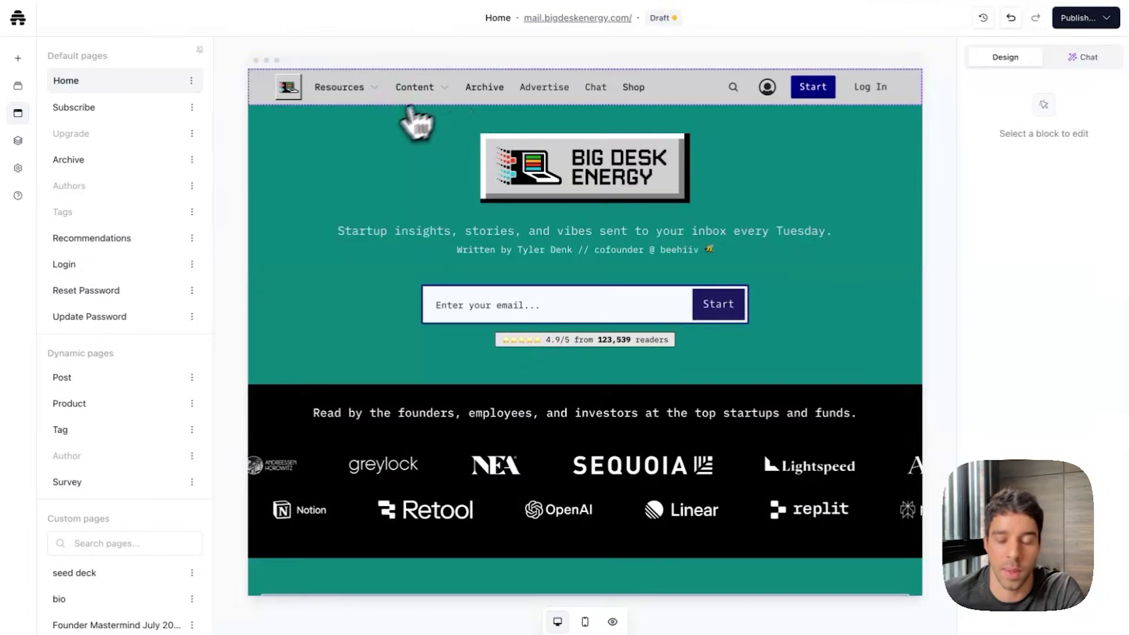
left_click(679, 97)
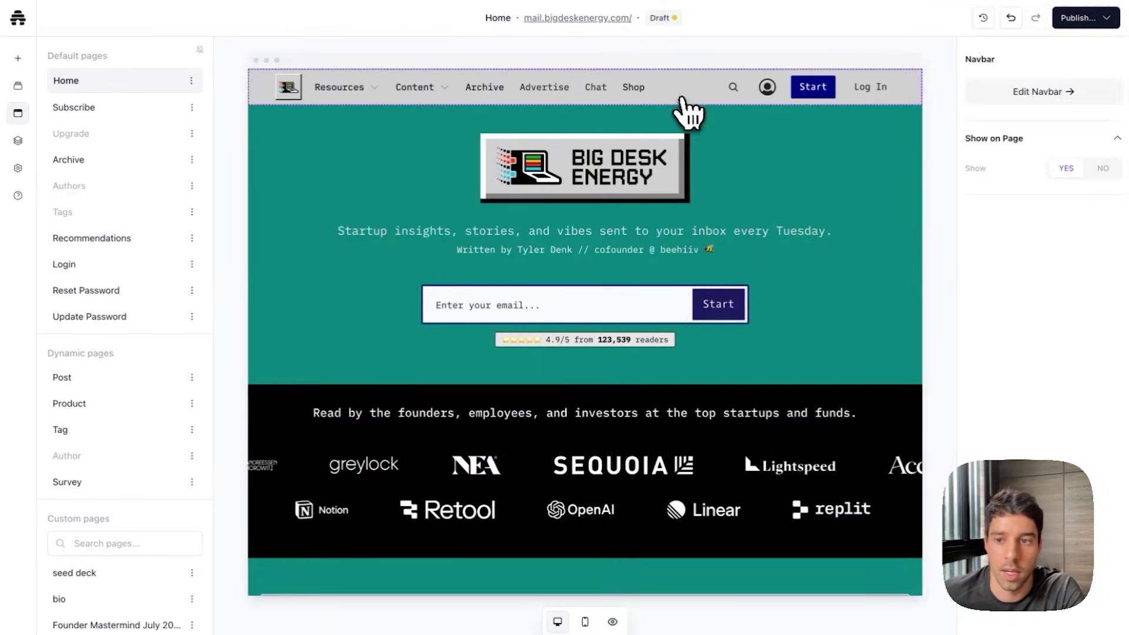
left_click(992, 100)
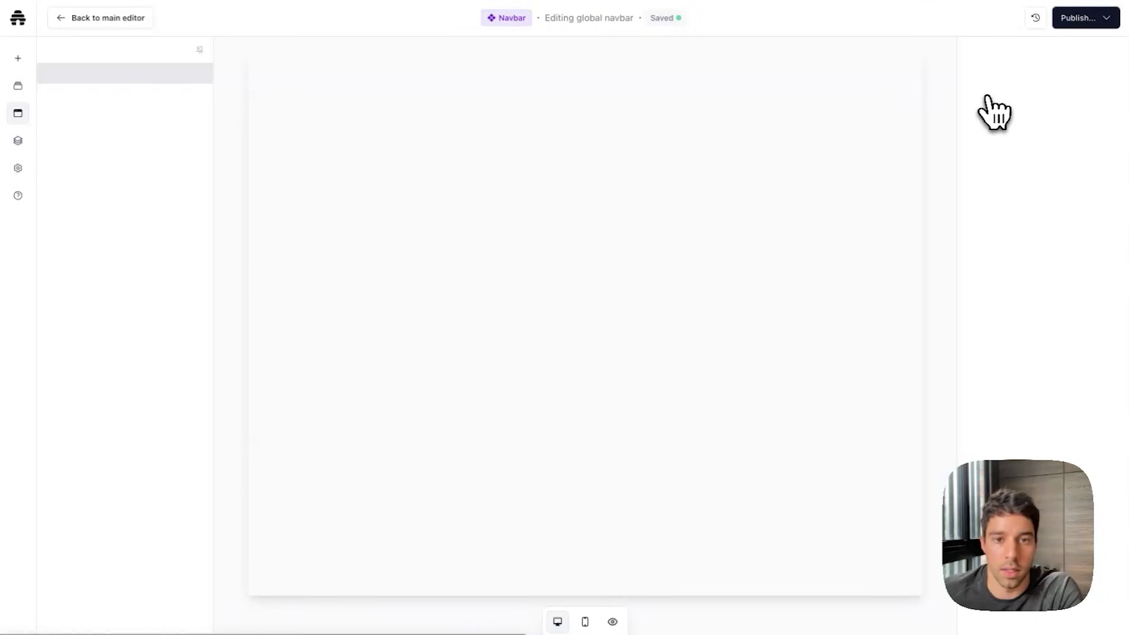
Step: Duplicate the Remote Handbook menu item and rename the copy 'Newsletter Playbook'
mouse_move(356, 89)
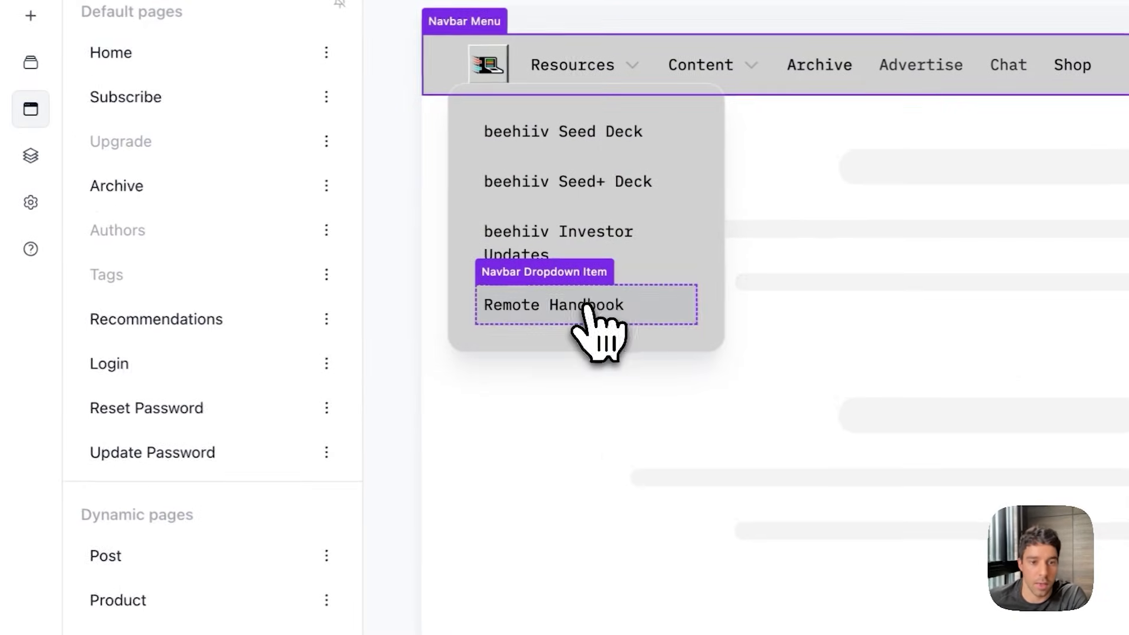
left_click(588, 309)
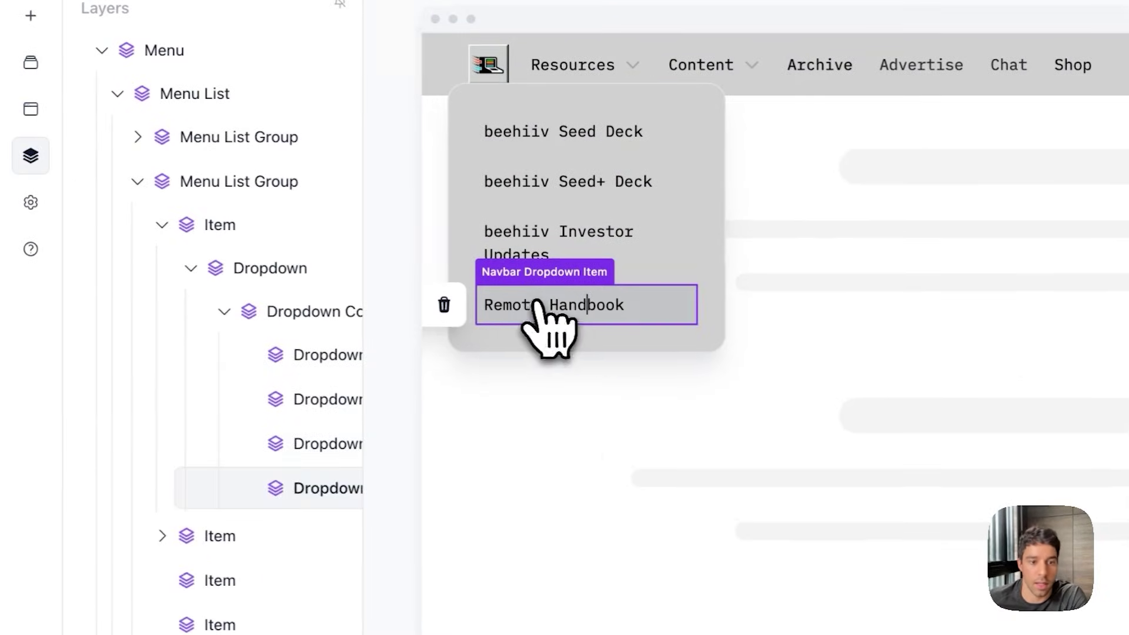
right_click(294, 485)
left_click(338, 549)
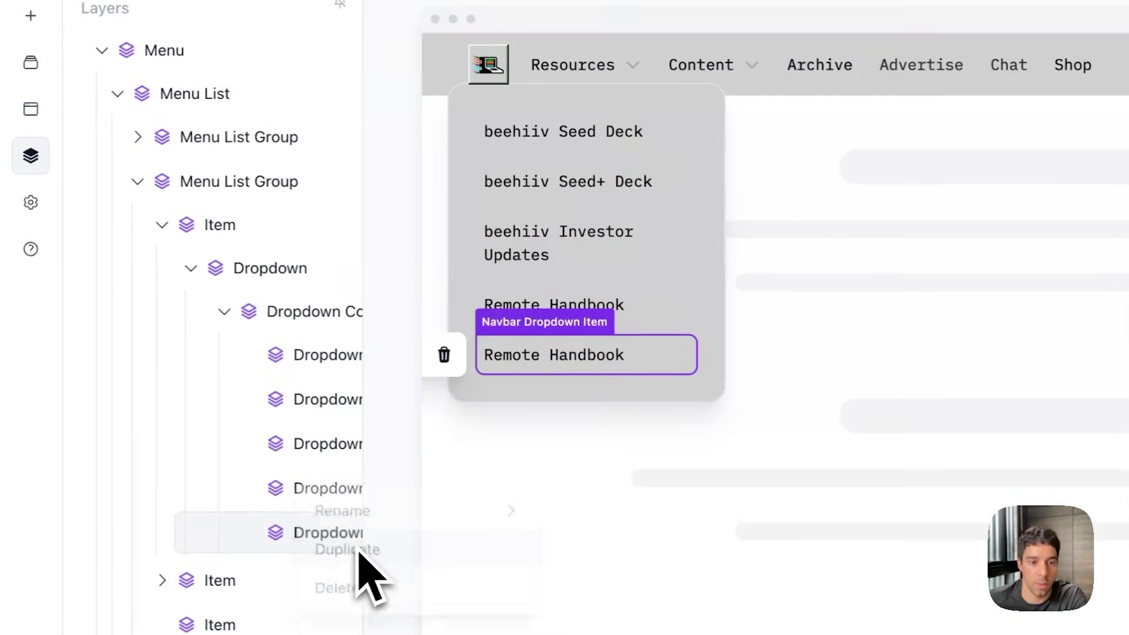
double_click(574, 353)
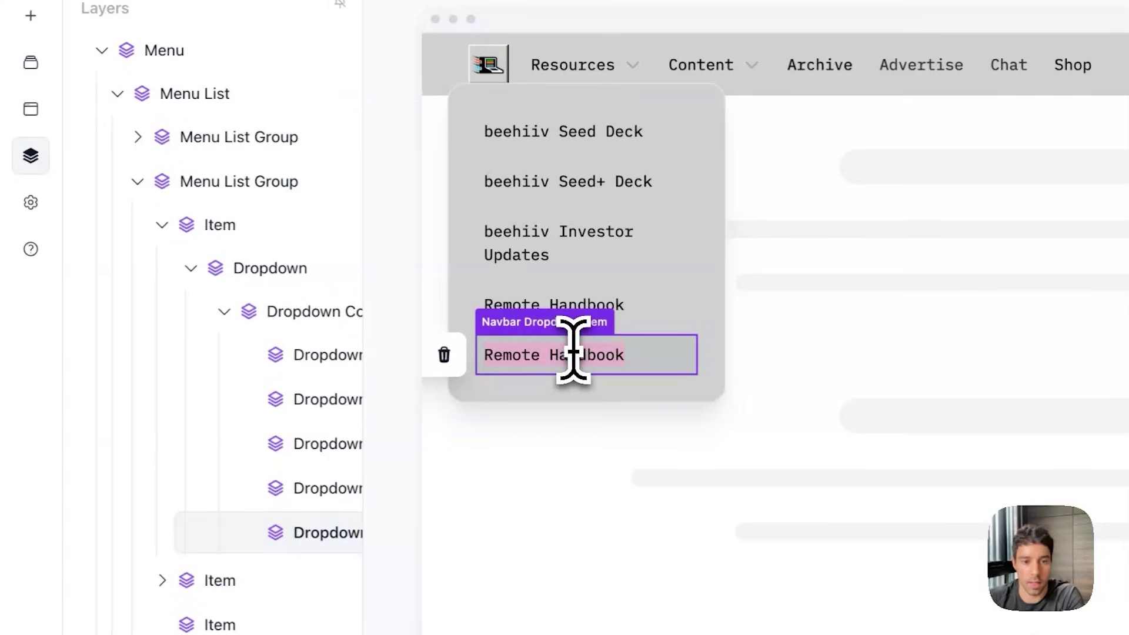
type("Newsletter")
key("BackSpace")
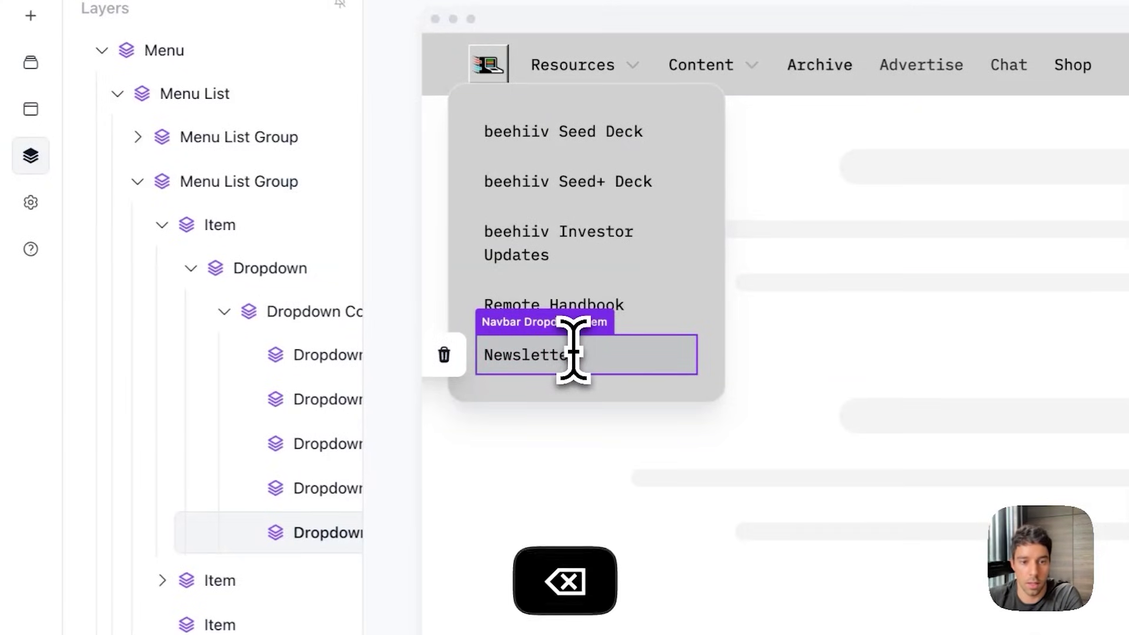
type("Playbook")
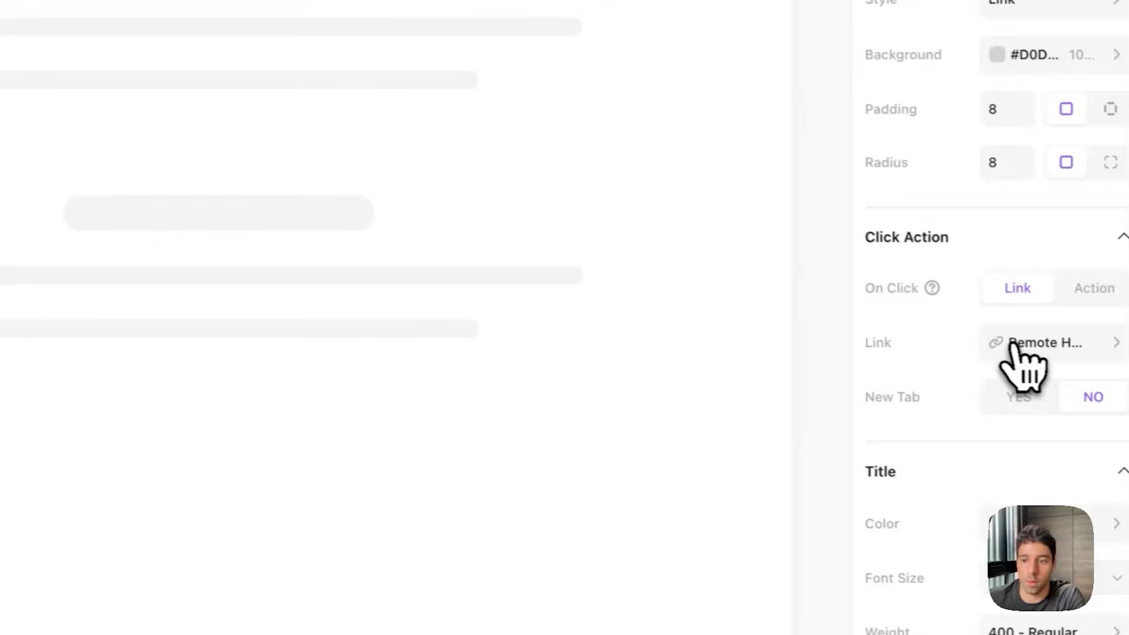
Step: Link Newsletter Playbook to the pasted product page address as a Custom URL
left_click(1012, 347)
left_click(742, 84)
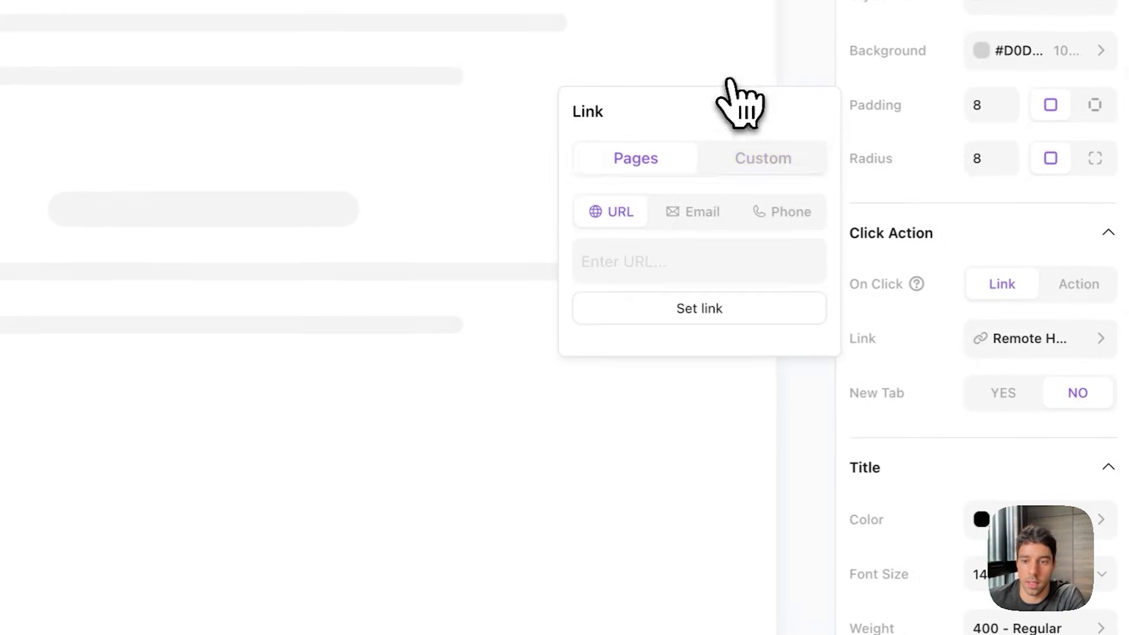
left_click(670, 248)
key("super+v")
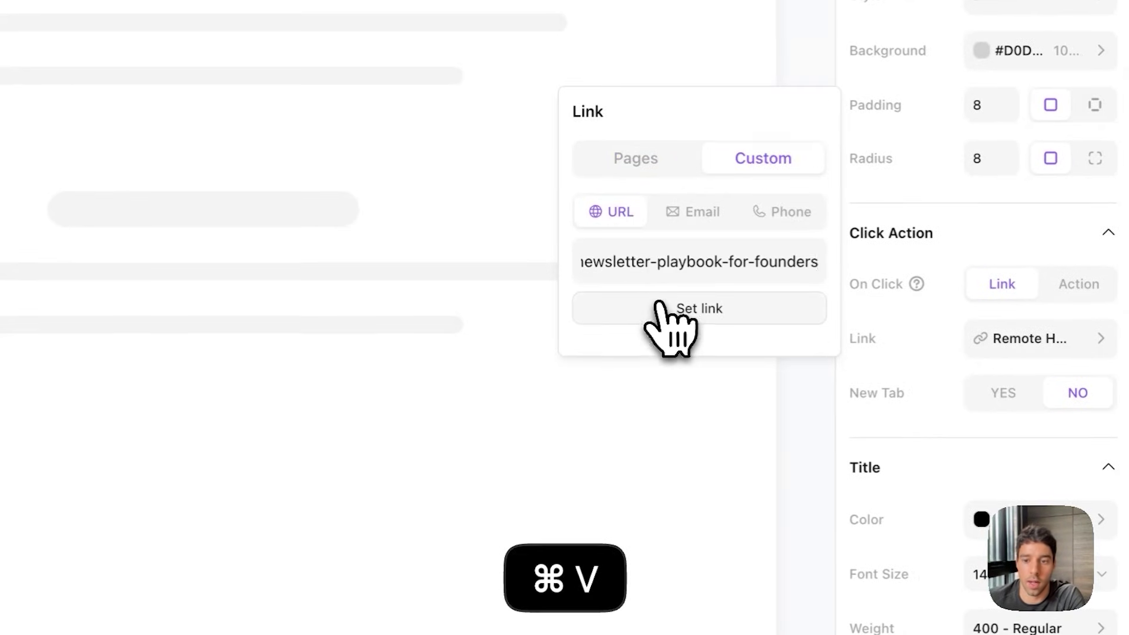
left_click(676, 307)
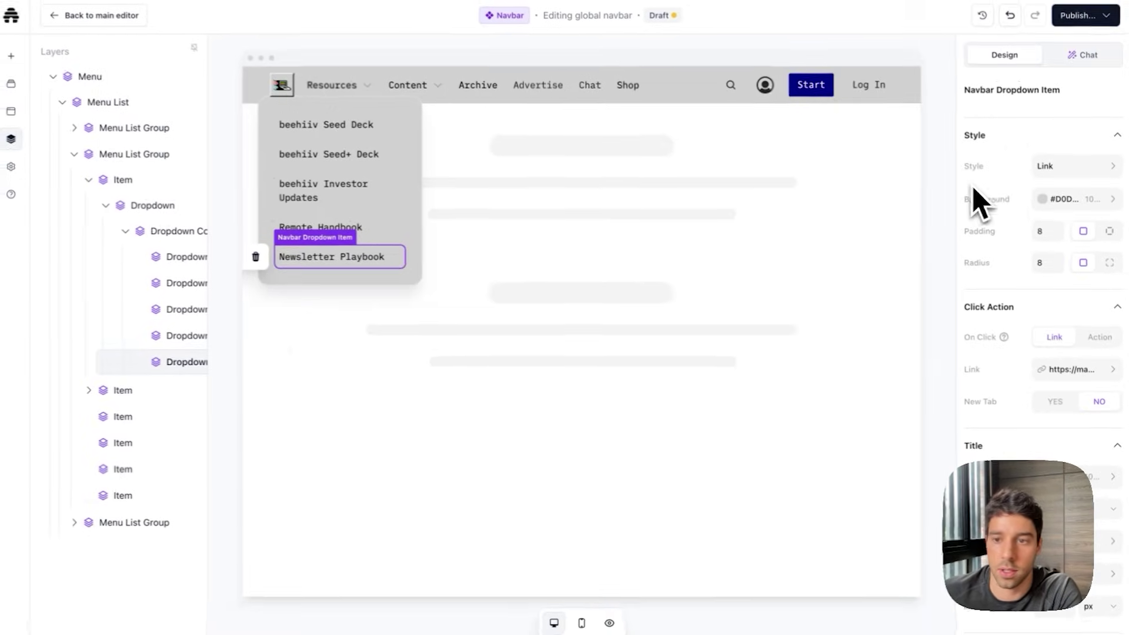
left_click(1109, 22)
Step: Publish the navbar changes to the live site and exit the website builder
left_click(1009, 219)
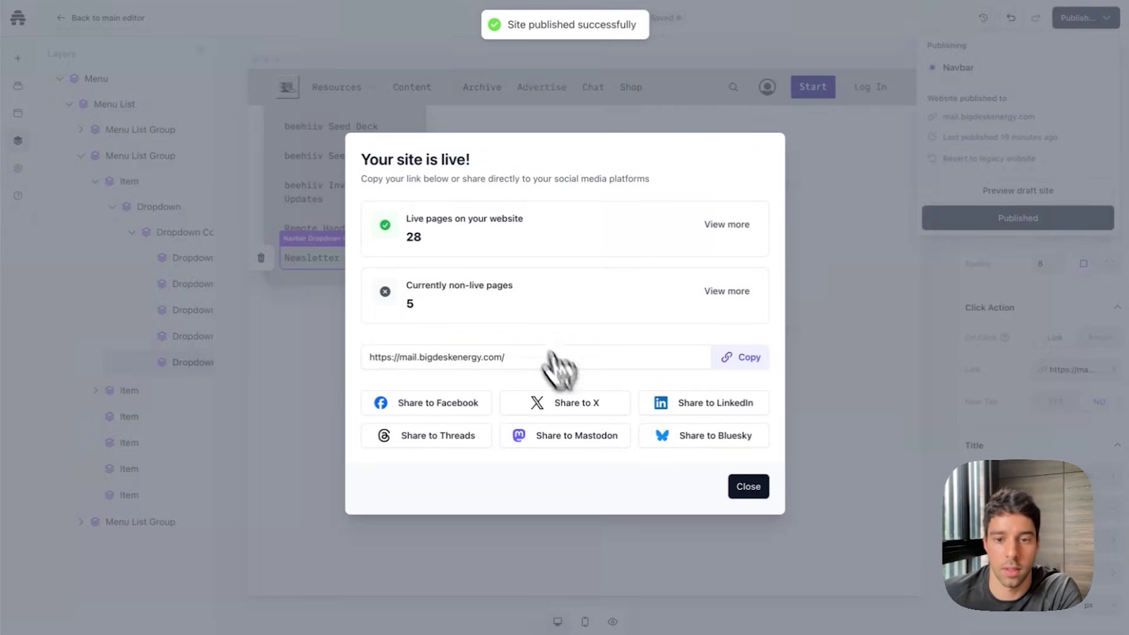
left_click(748, 488)
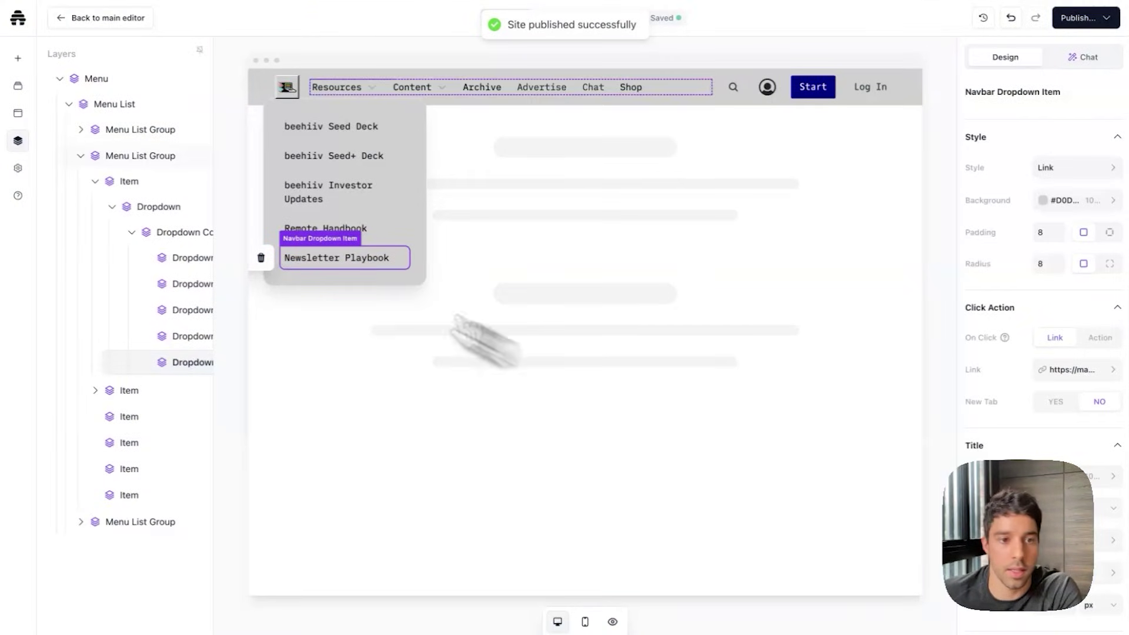
left_click(17, 27)
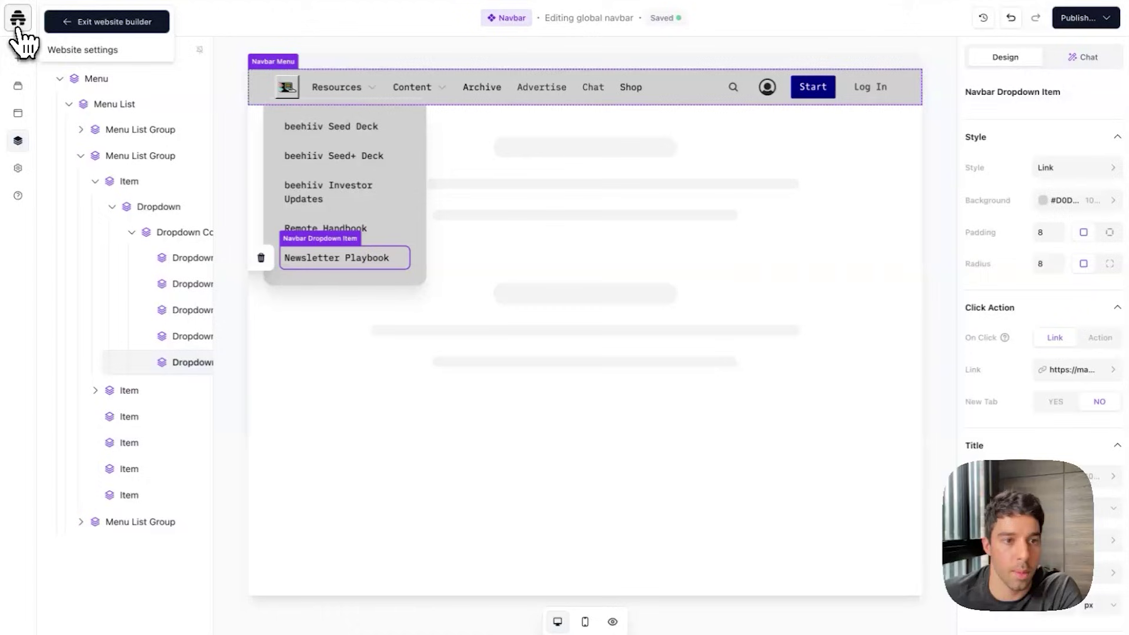
left_click(109, 24)
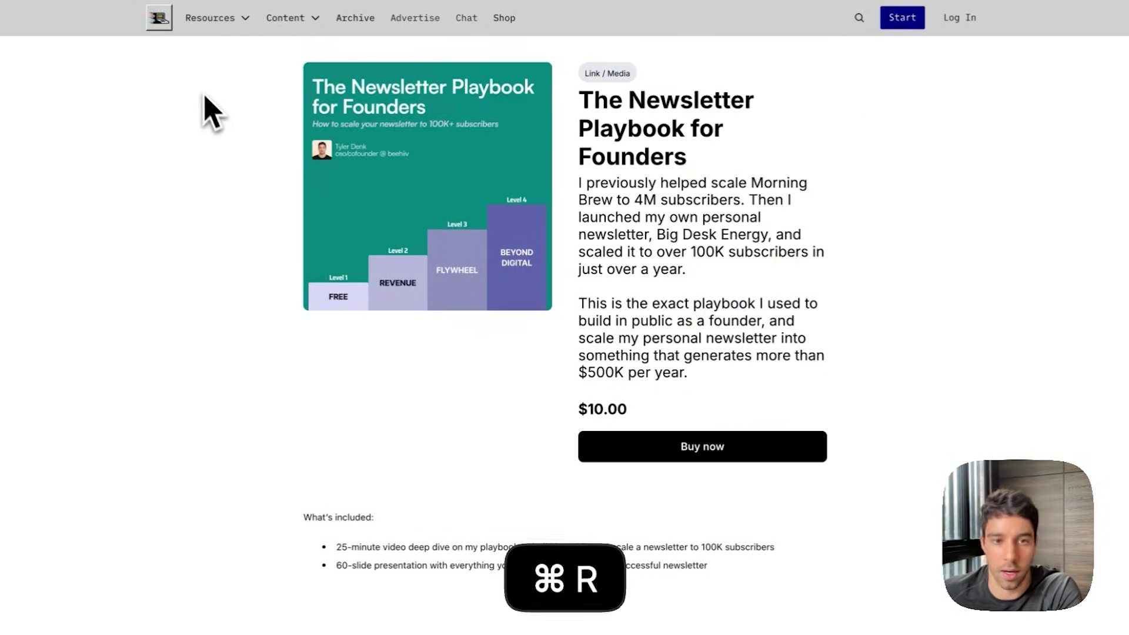
Step: Verify the live site's Resources > Newsletter Playbook link opens the product page
key("super+r")
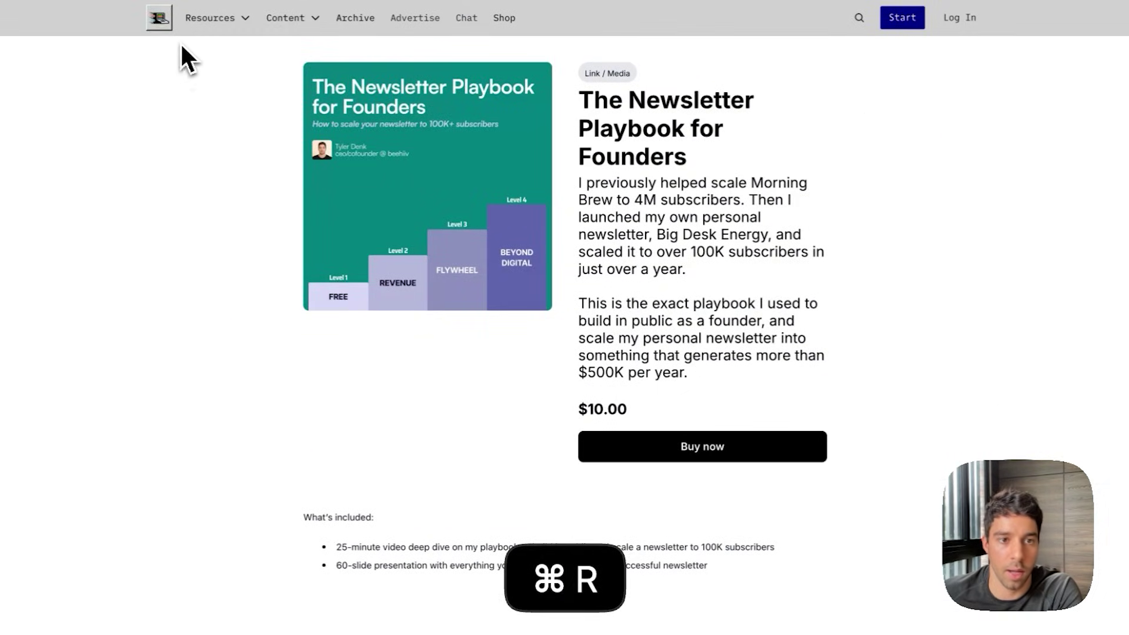
left_click(157, 24)
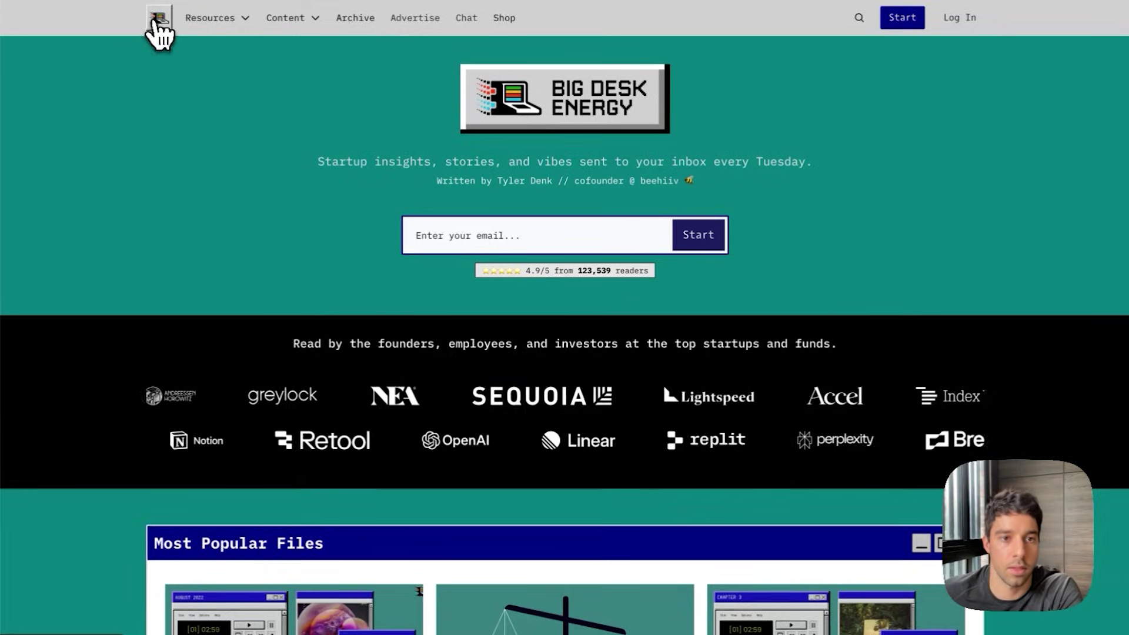
left_click(210, 18)
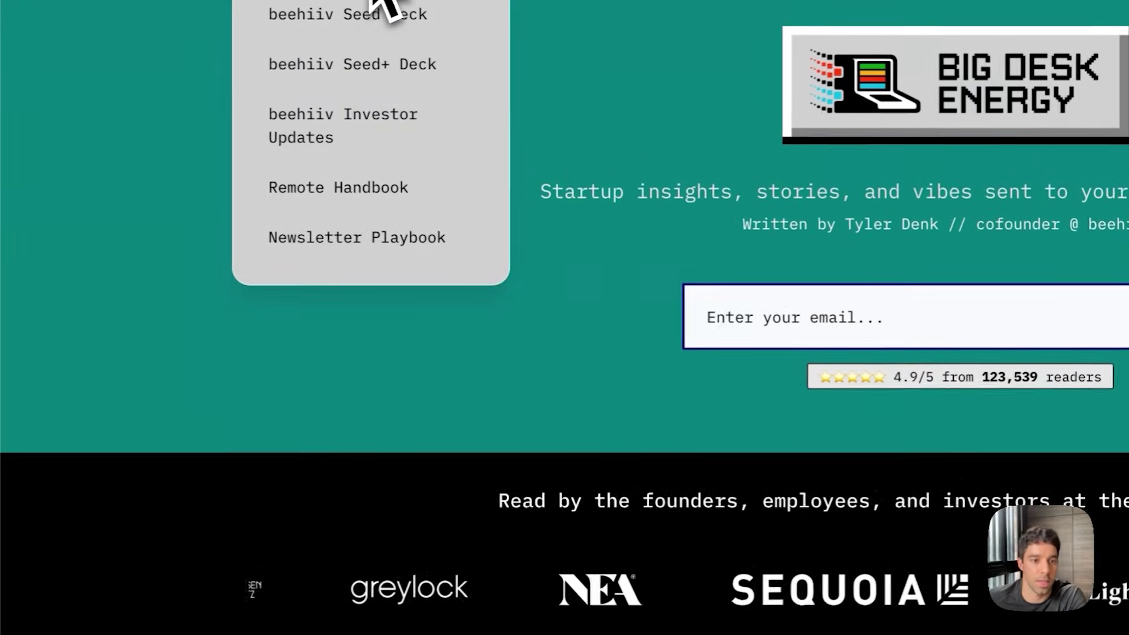
left_click(358, 238)
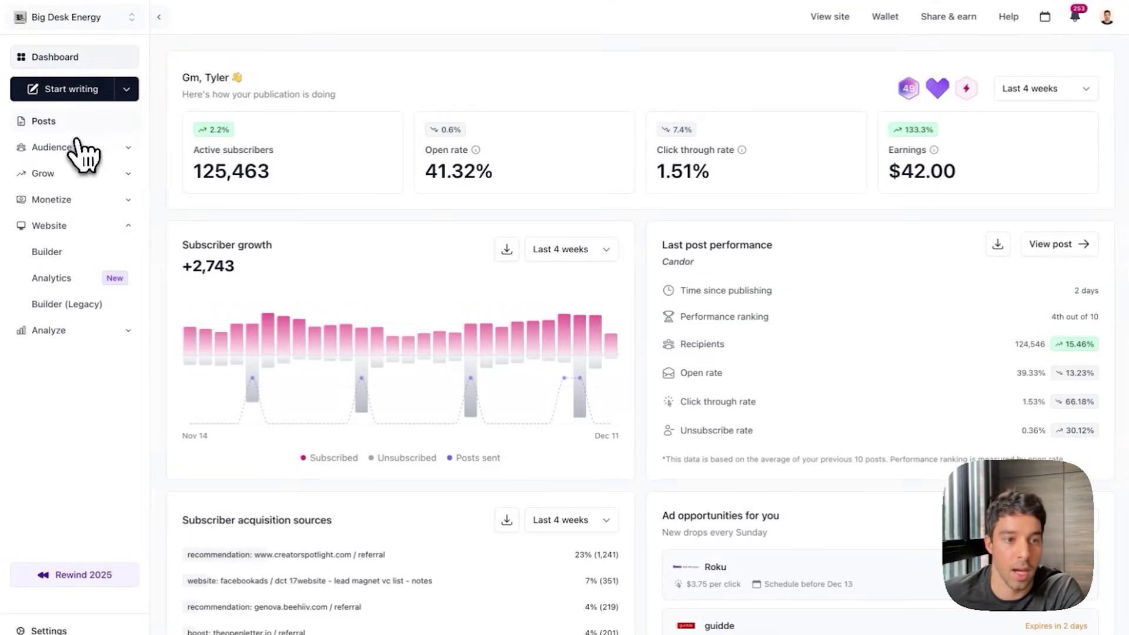
Step: Open the Next Post draft for editing and remove the stray slash line
left_click(71, 124)
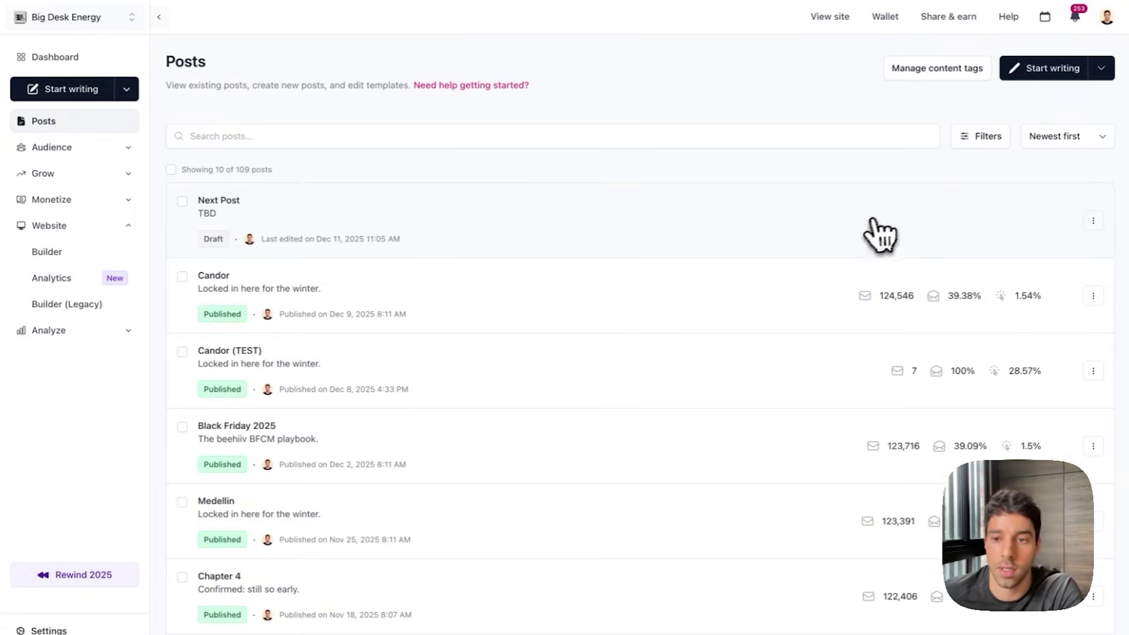
left_click(867, 225)
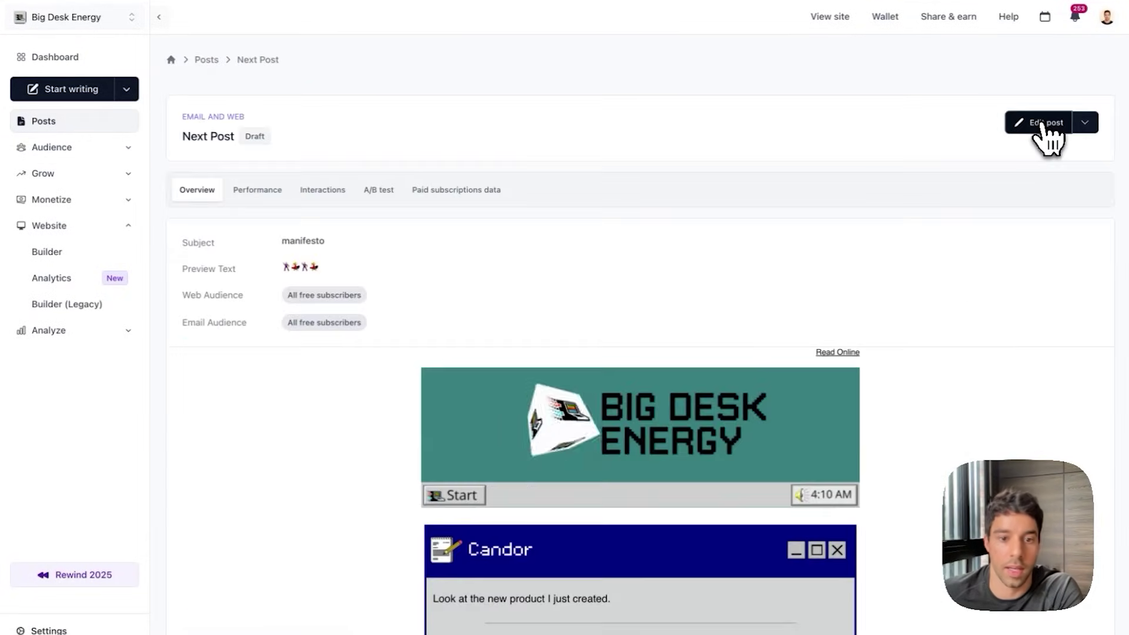
left_click(1042, 126)
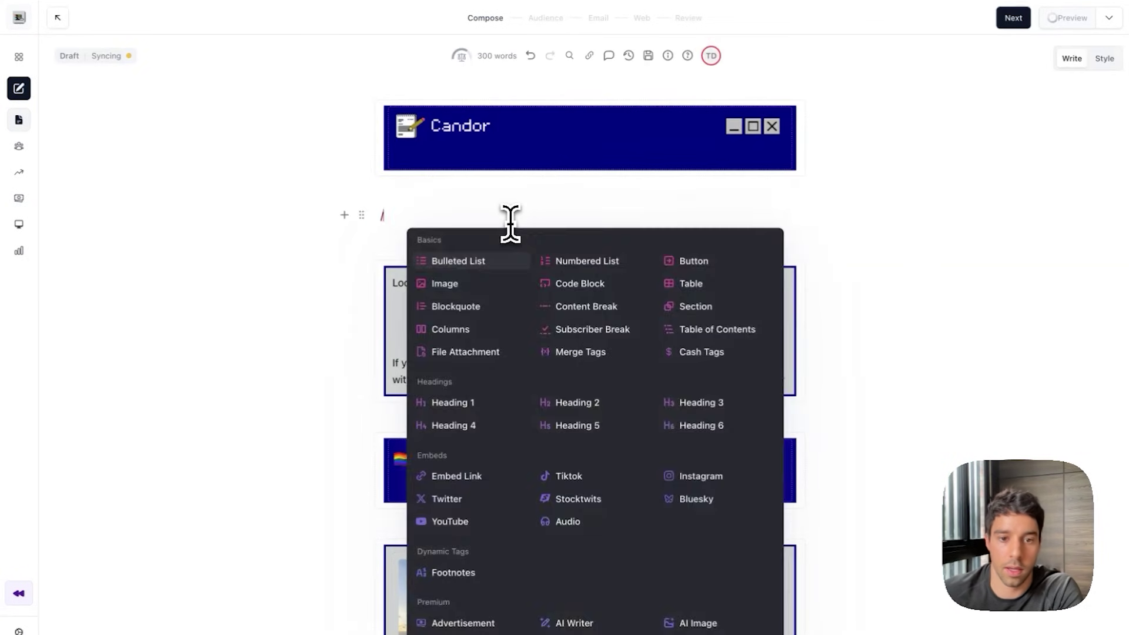
key("BackSpace")
key("BackSpace")
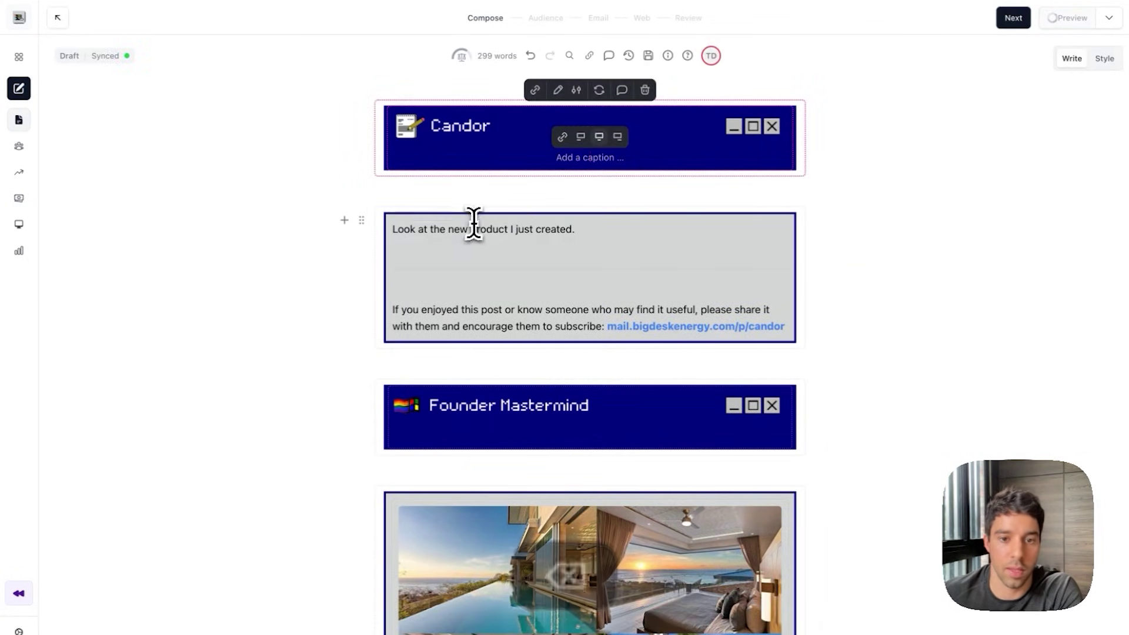
Step: Embed The Newsletter Playbook for Founders product card below the first sentence and preview it
left_click(476, 229)
key("Return")
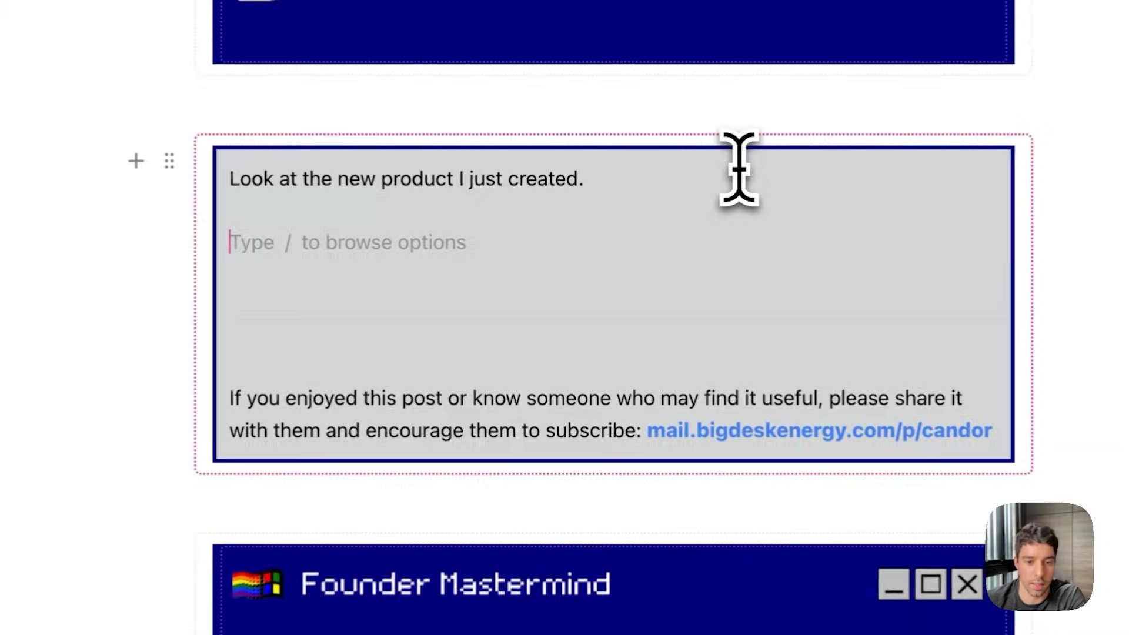
type("/")
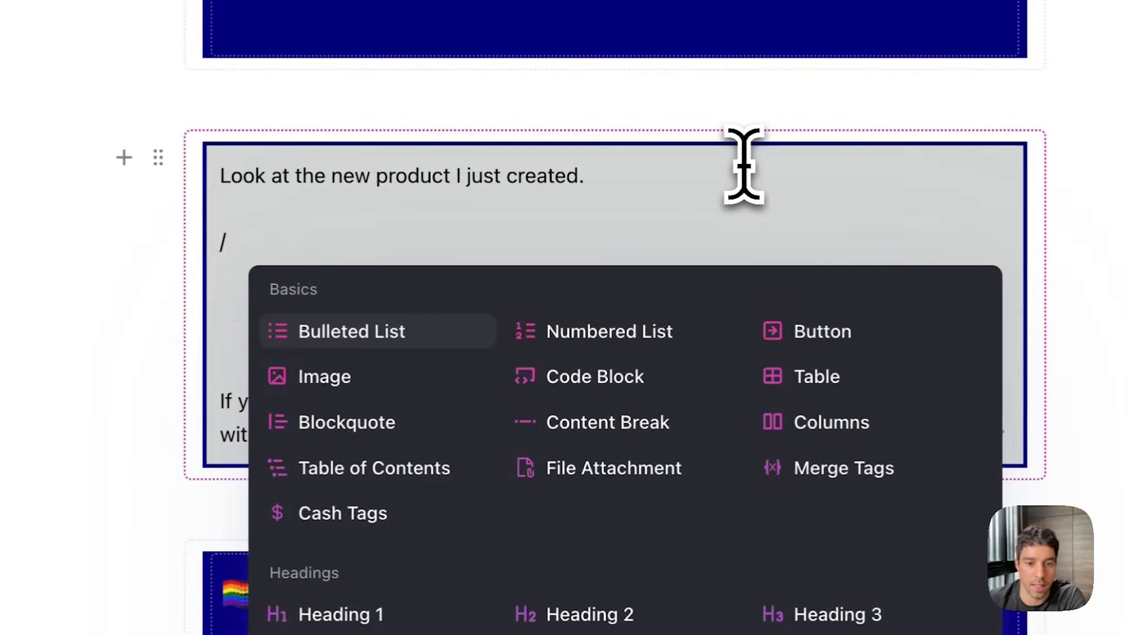
type("[rpd")
key("BackSpace")
key("BackSpace")
key("BackSpace")
key("BackSpace")
type("produ")
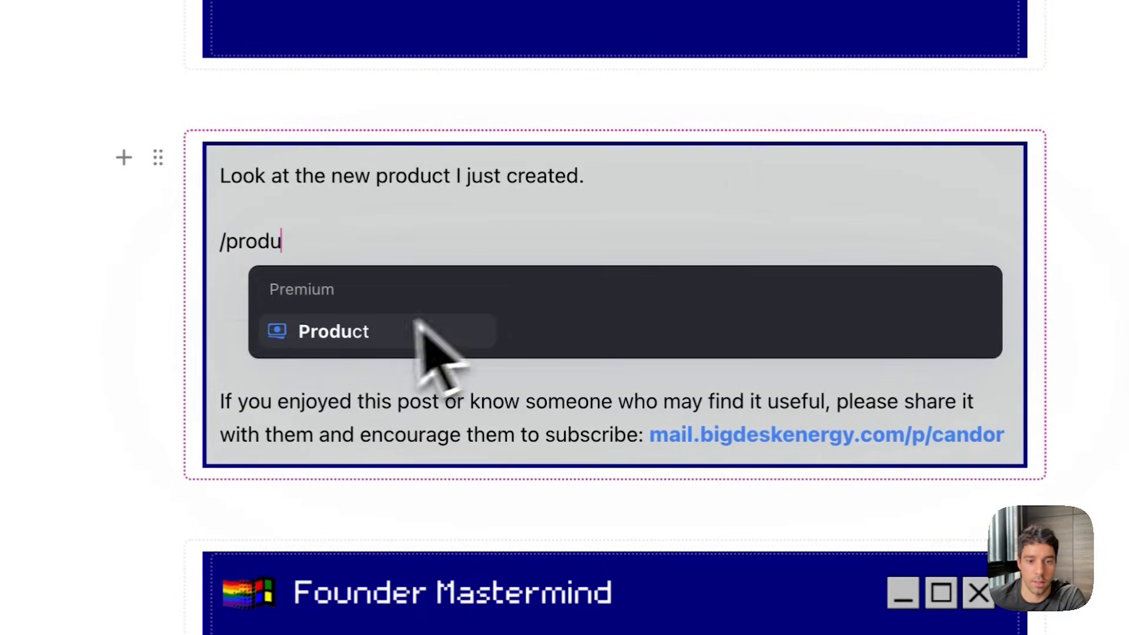
left_click(438, 337)
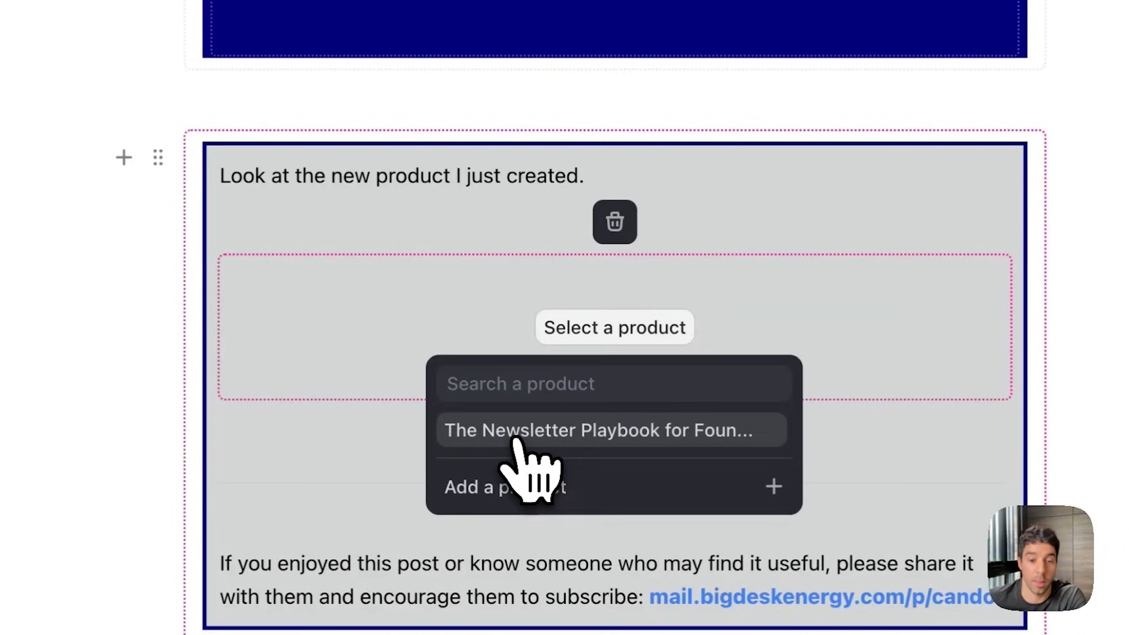
left_click(517, 435)
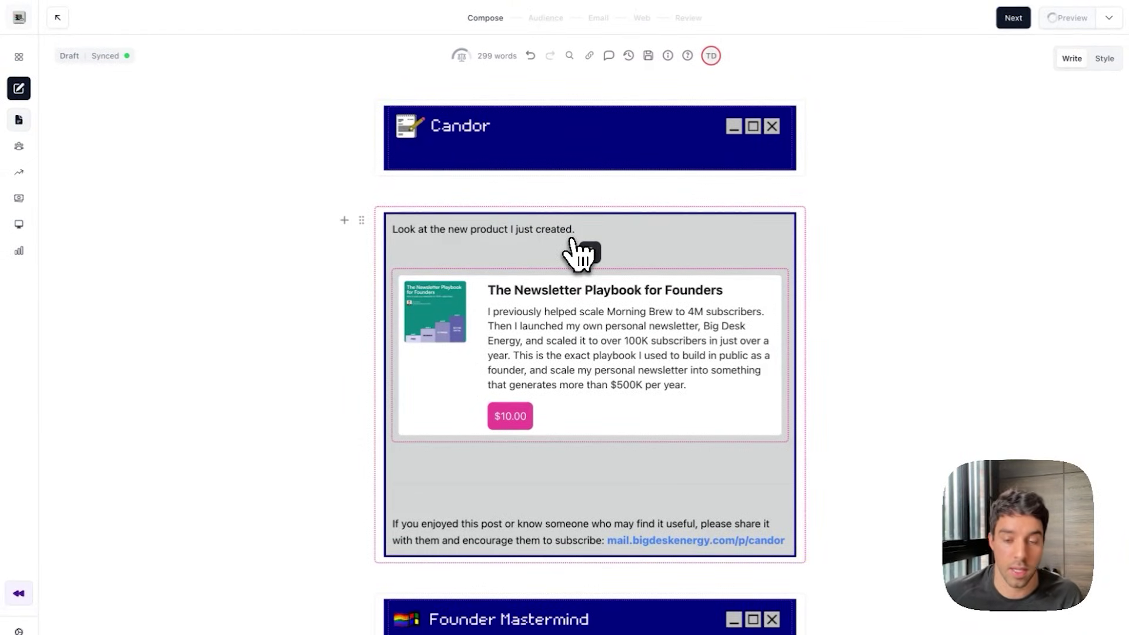
left_click(1062, 24)
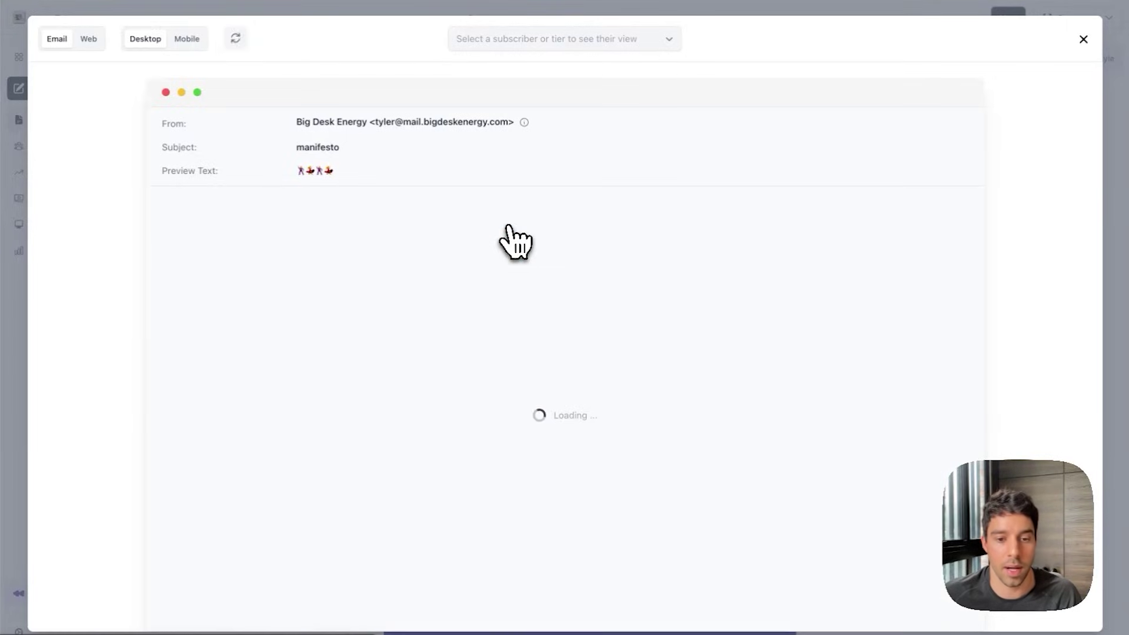
Step: Scroll the email preview to check the playbook card and its $10.00 USD button
scroll(512, 238, "down", 4)
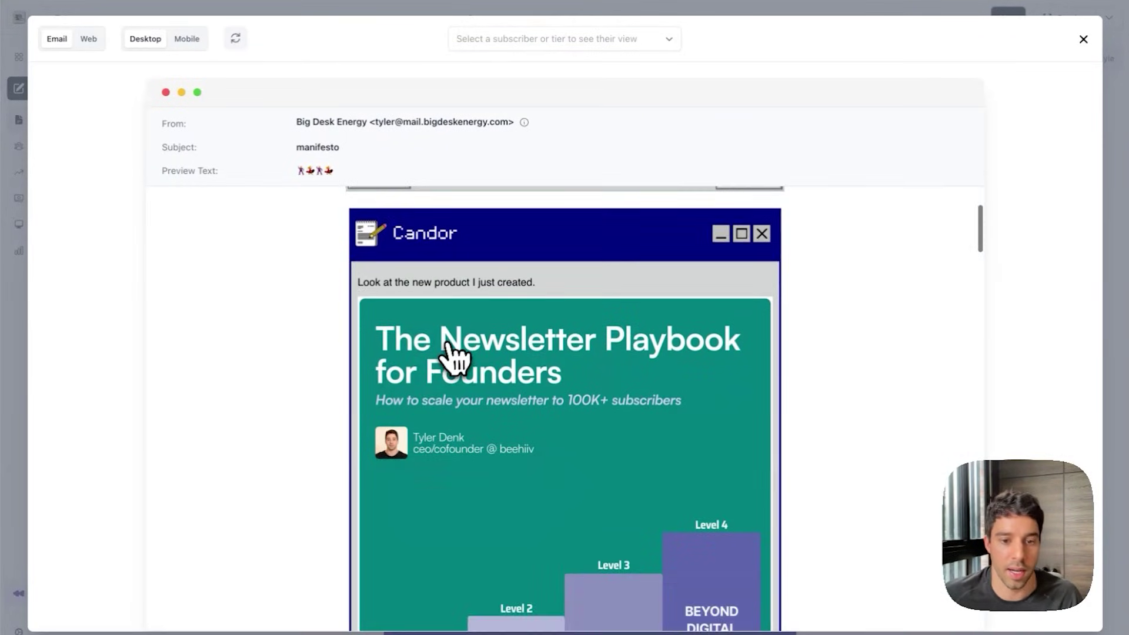
scroll(453, 359, "down", 5)
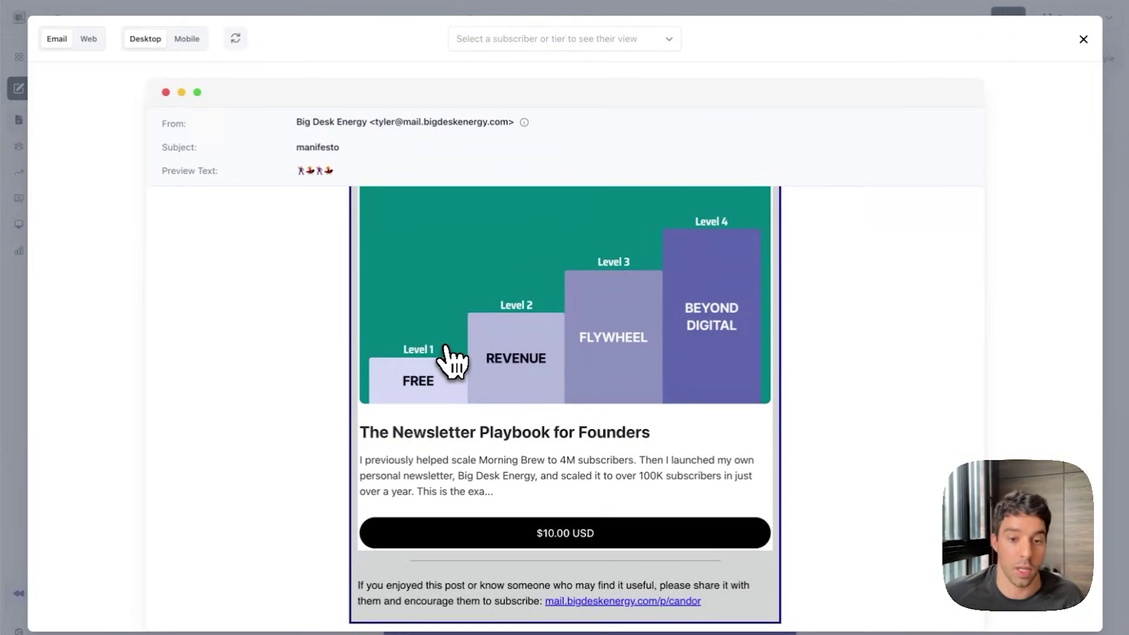
scroll(449, 361, "up", 2)
scroll(496, 486, "down", 3)
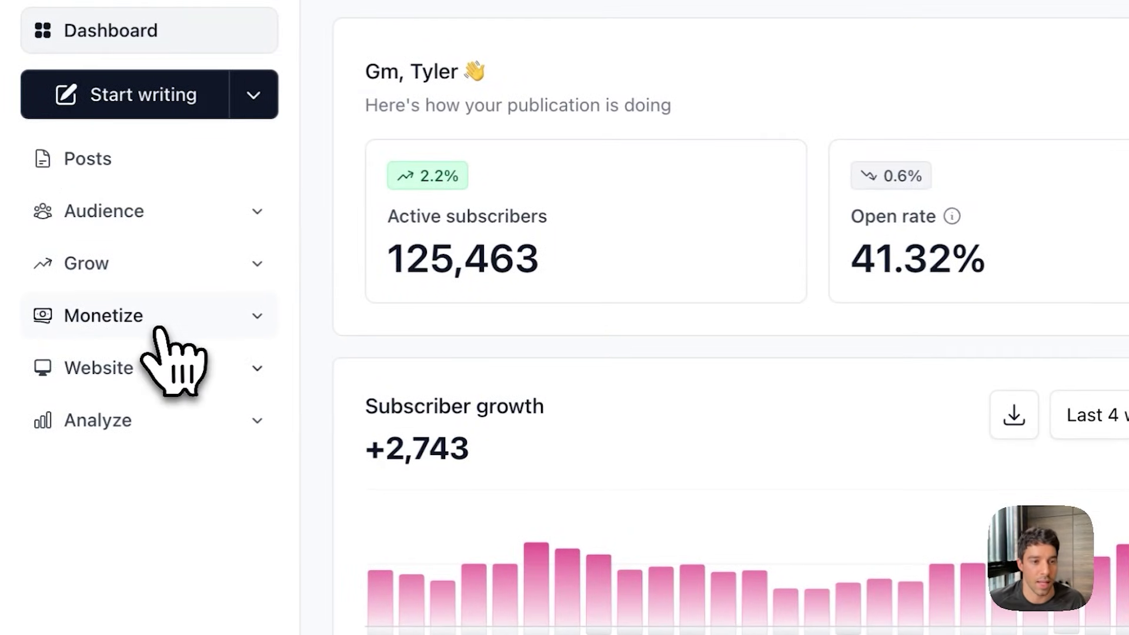
Step: Go to Monetize > Products > Orders, which shows no orders yet
left_click(150, 333)
left_click(101, 519)
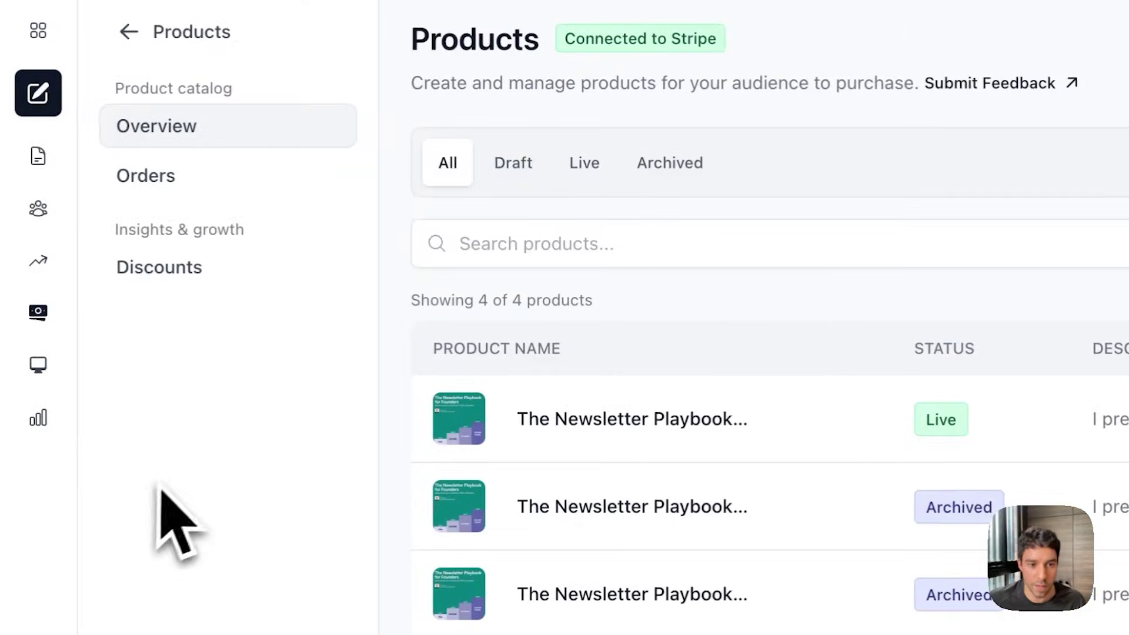
left_click(242, 188)
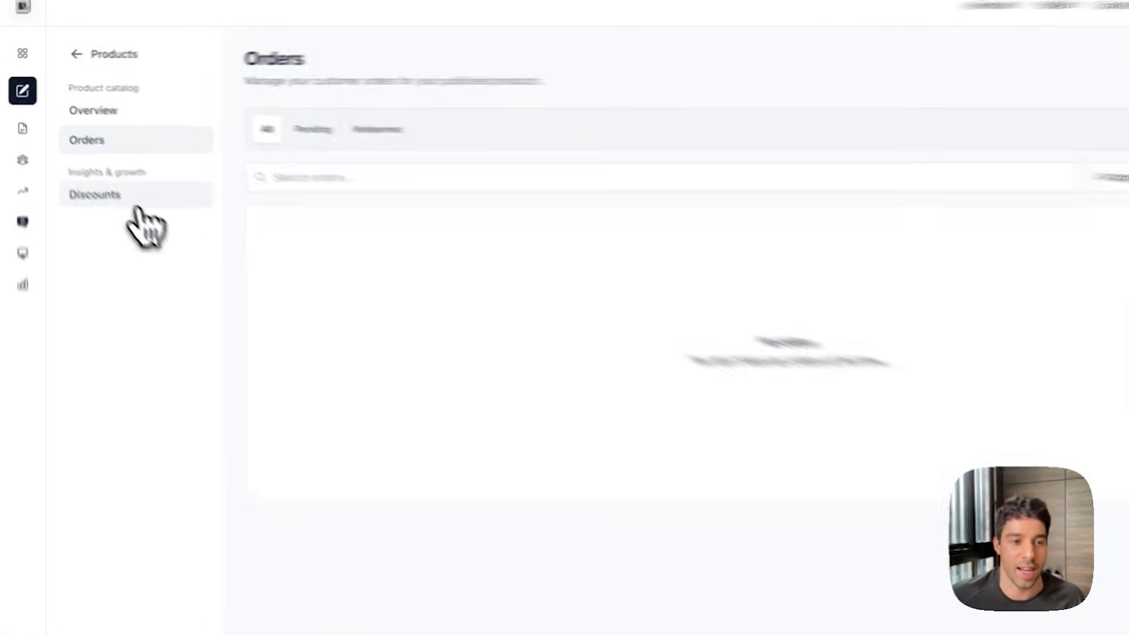
Step: Draft a Newsletter Playbook discount, reviewing percentage, expiry and max redemptions, then cancel
left_click(115, 183)
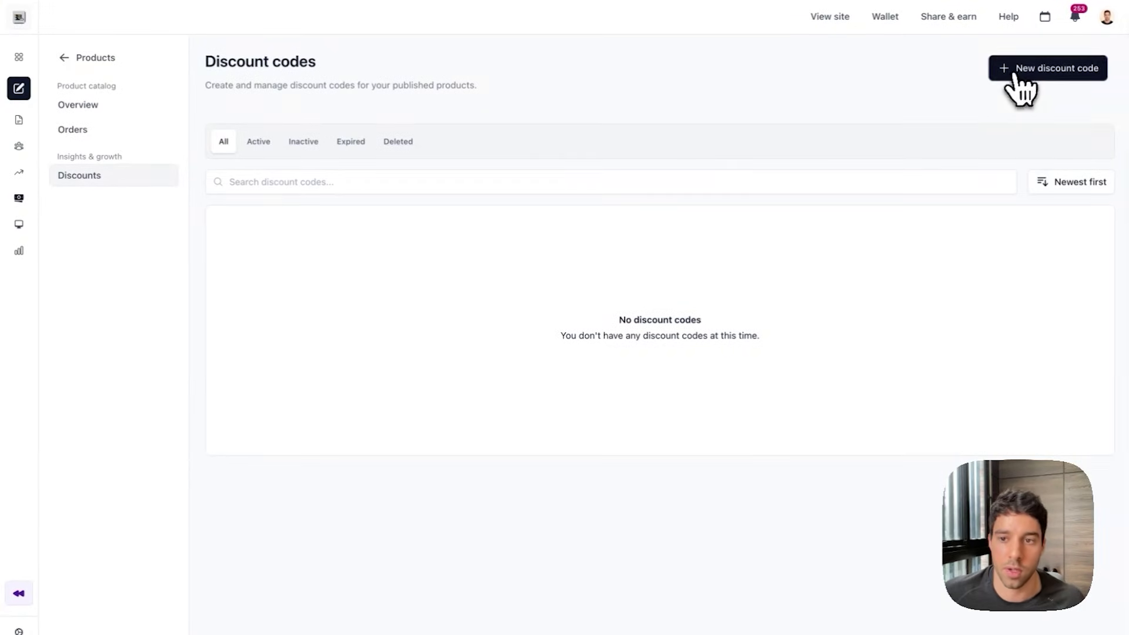
left_click(1016, 77)
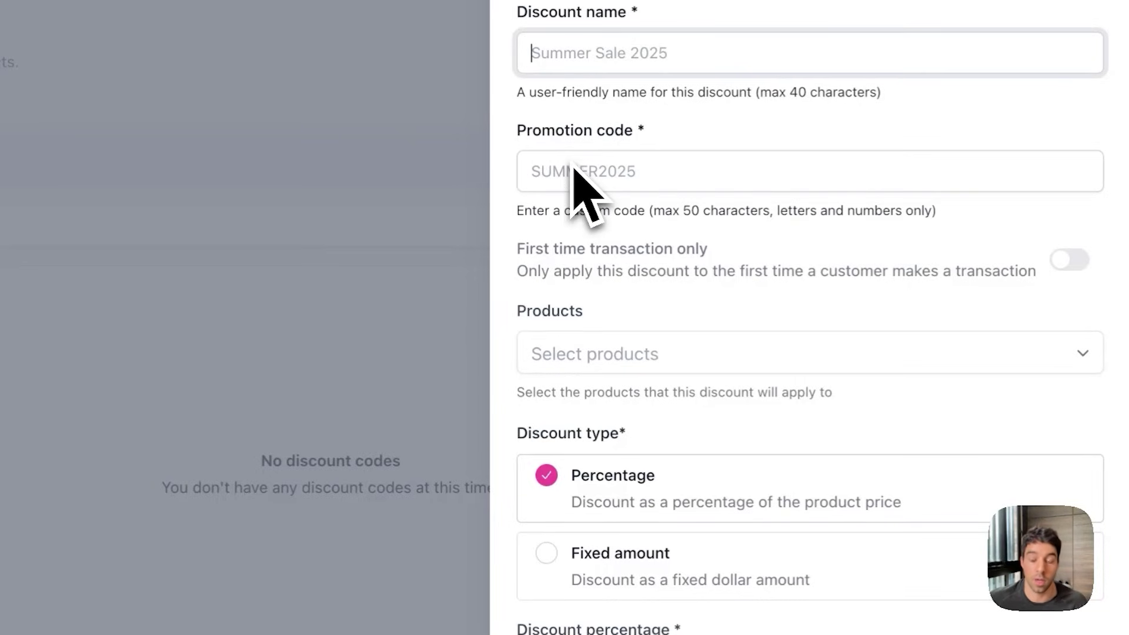
scroll(618, 567, "down", 1)
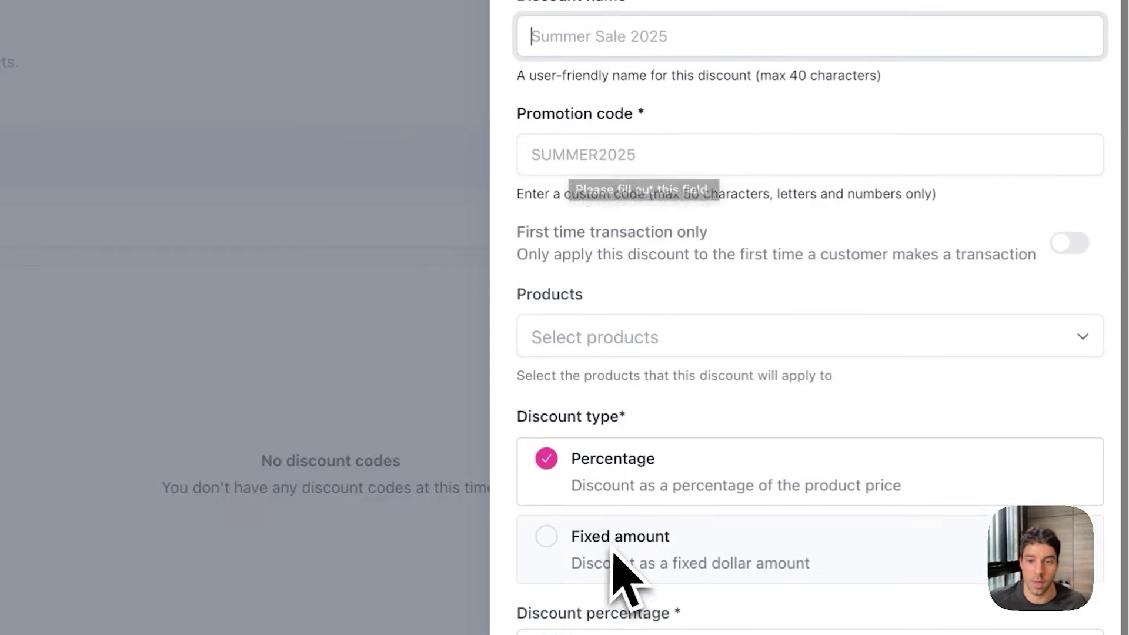
left_click(677, 386)
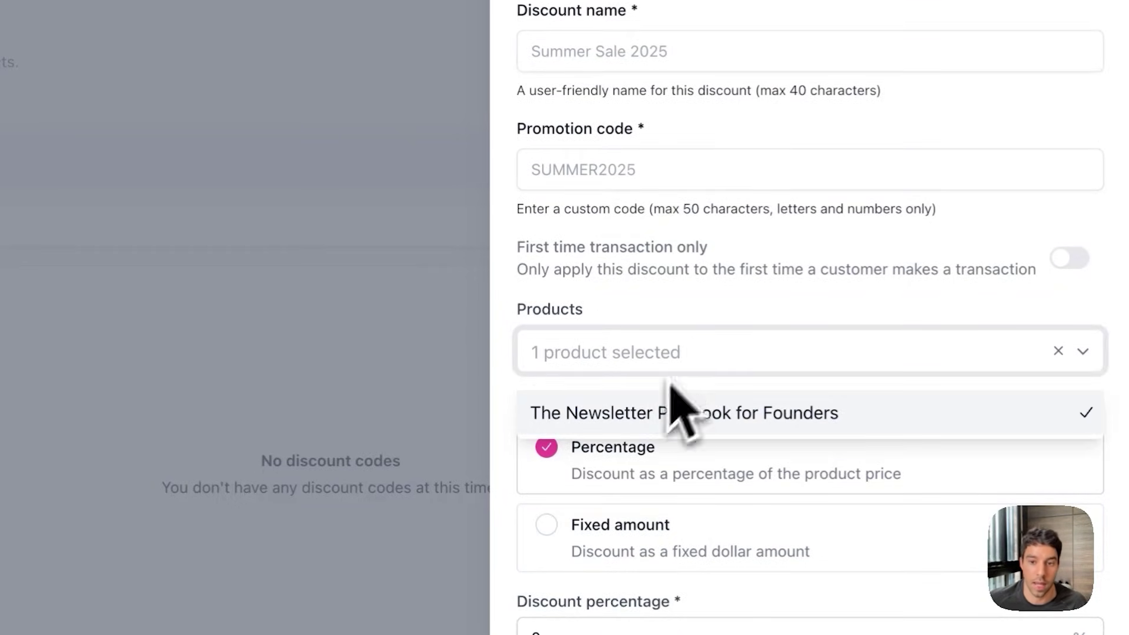
left_click(738, 273)
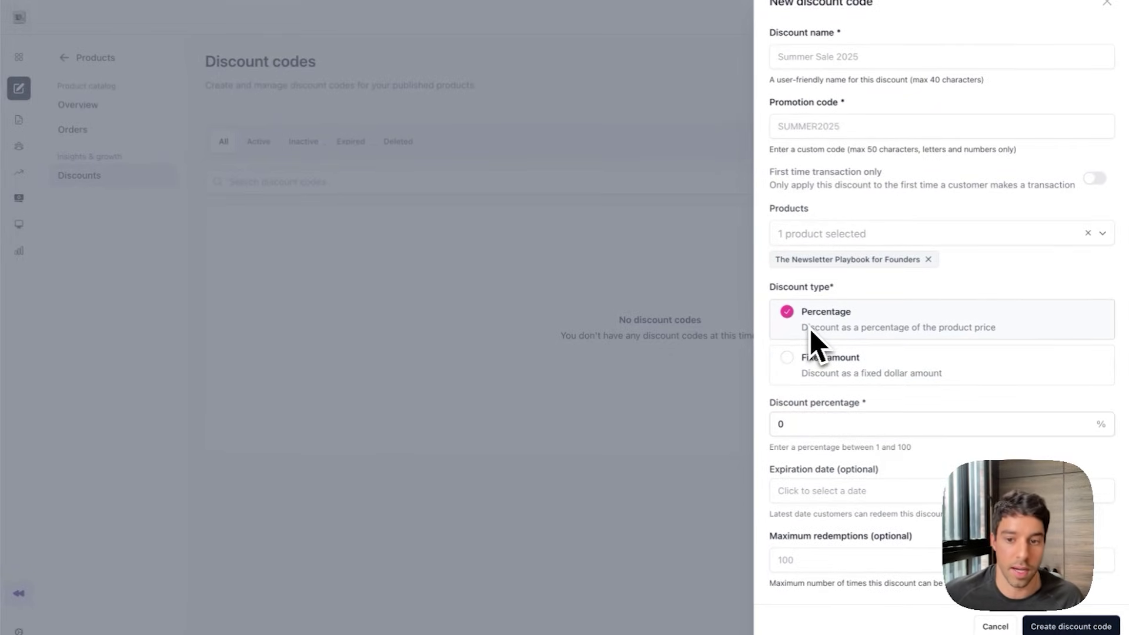
left_click(817, 426)
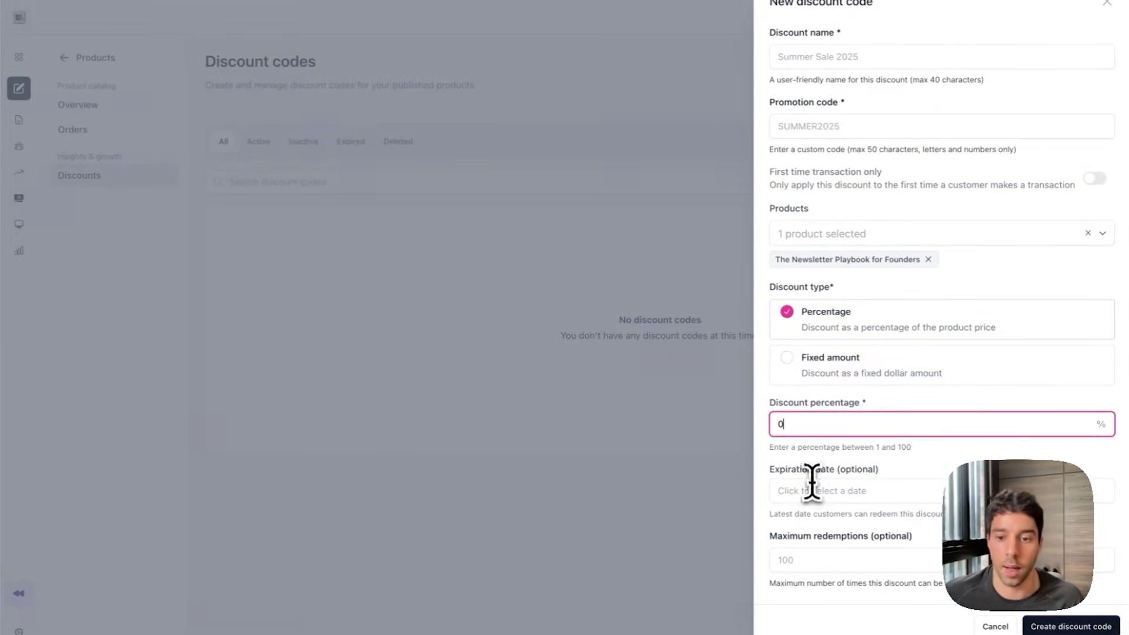
left_click(812, 491)
left_click(807, 517)
left_click(807, 558)
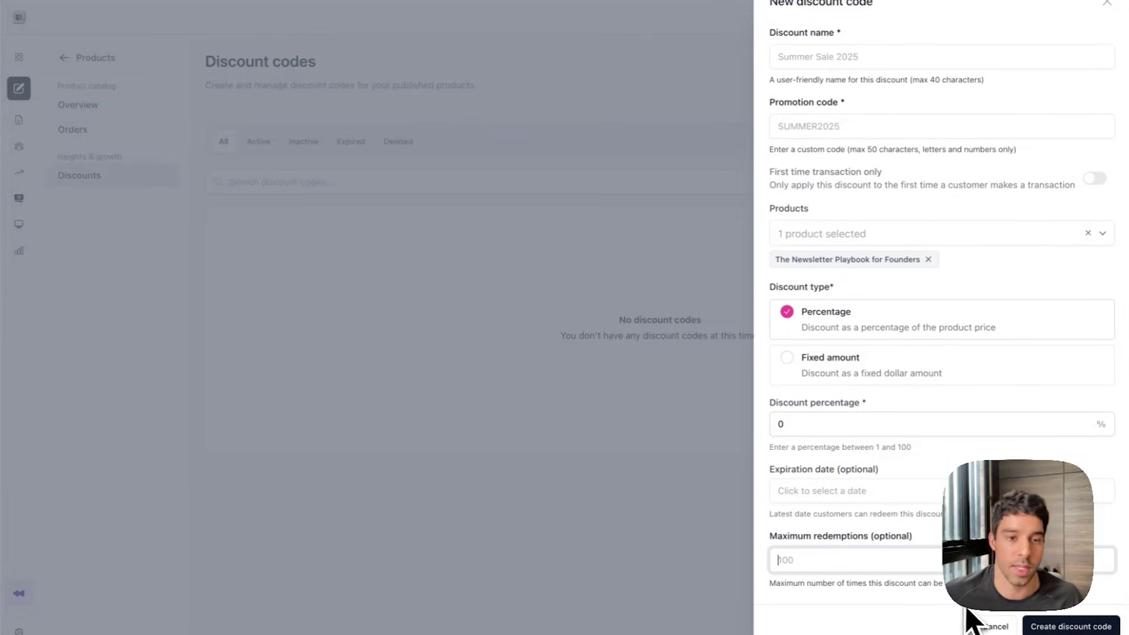
left_click(993, 624)
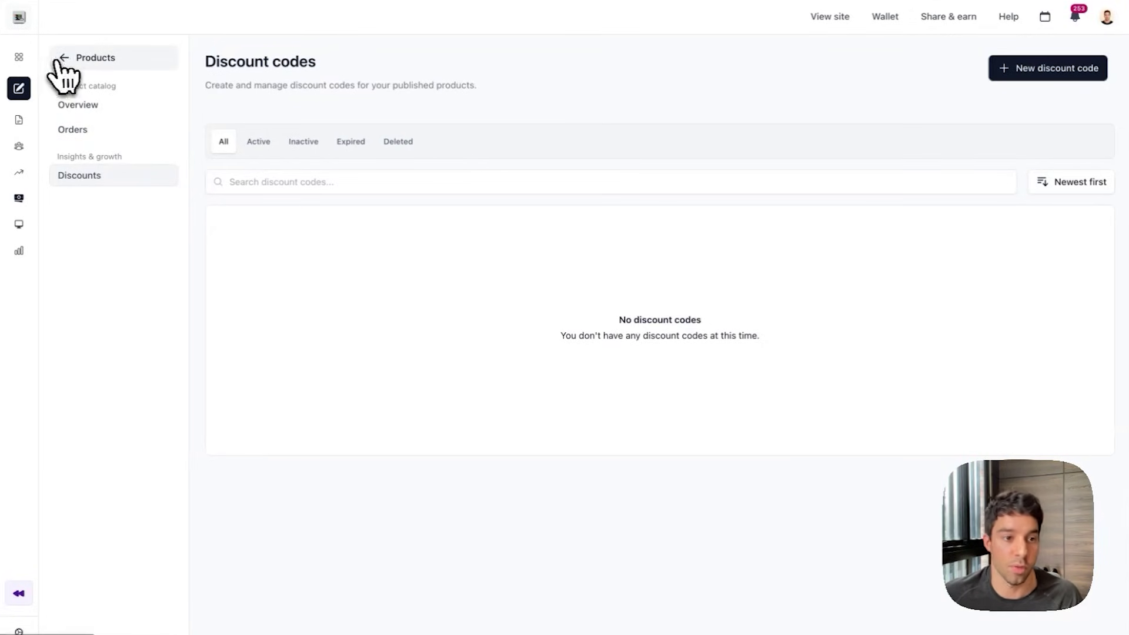
Step: Go back to the Big Desk Energy dashboard
left_click(19, 61)
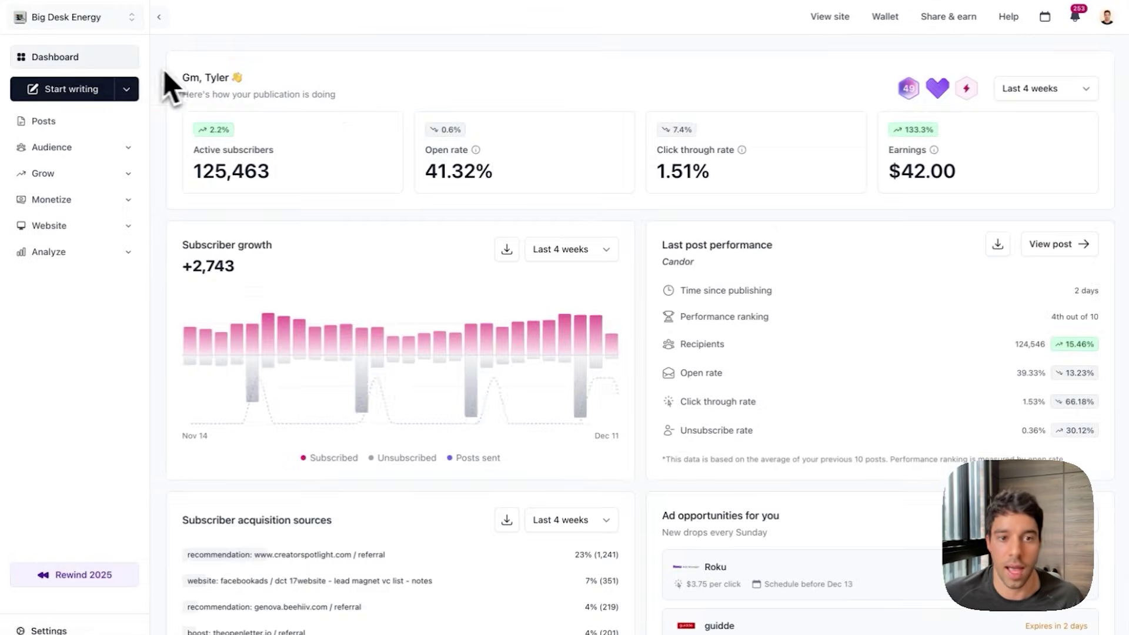